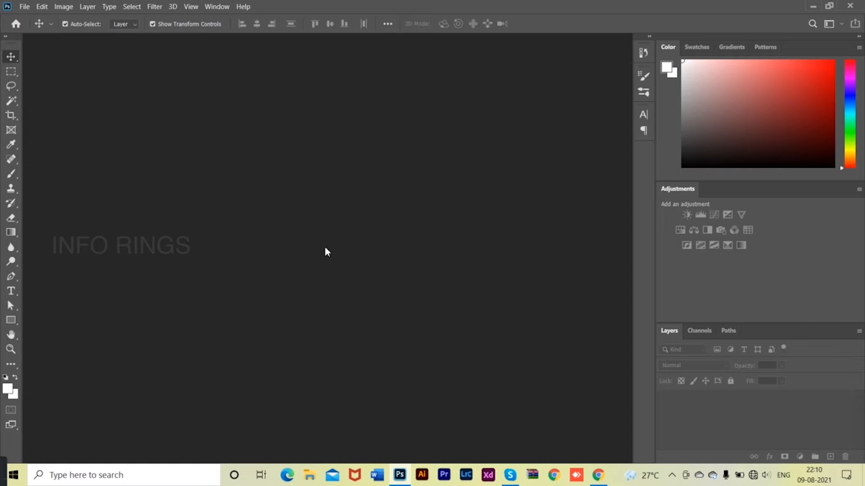
Create a new 1280 by 720 pixel document named "thumbanil 2" at 300 pixels/inch in RGB Color with a white background.
{"action": "left_click", "coordinate": [26, 7]}
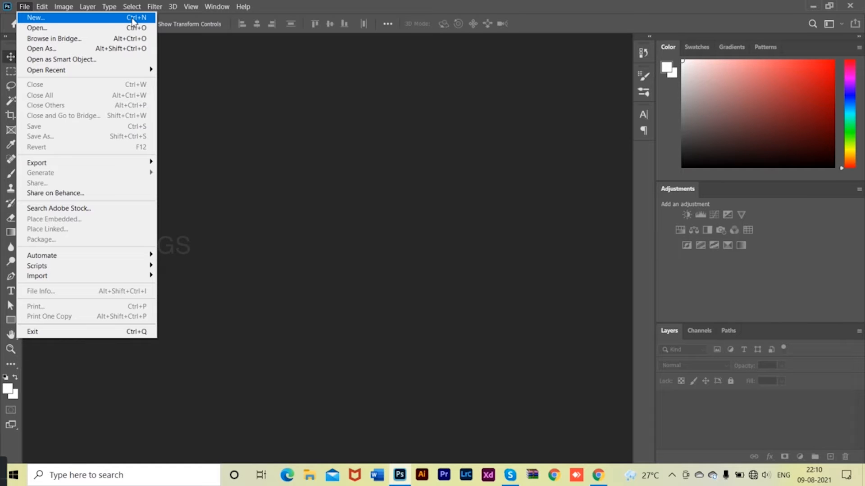
{"action": "left_click", "coordinate": [133, 21]}
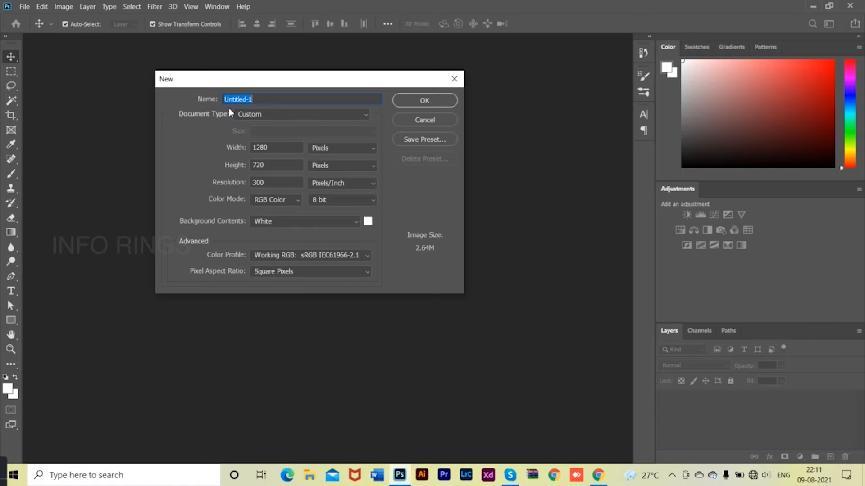
{"action": "type", "text": "thumbanil 2"}
{"action": "left_click", "coordinate": [289, 147]}
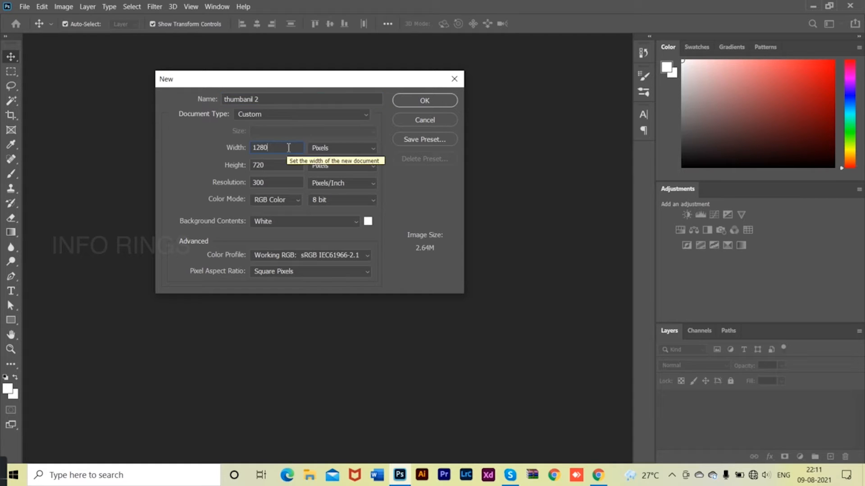
{"action": "left_click", "coordinate": [338, 151]}
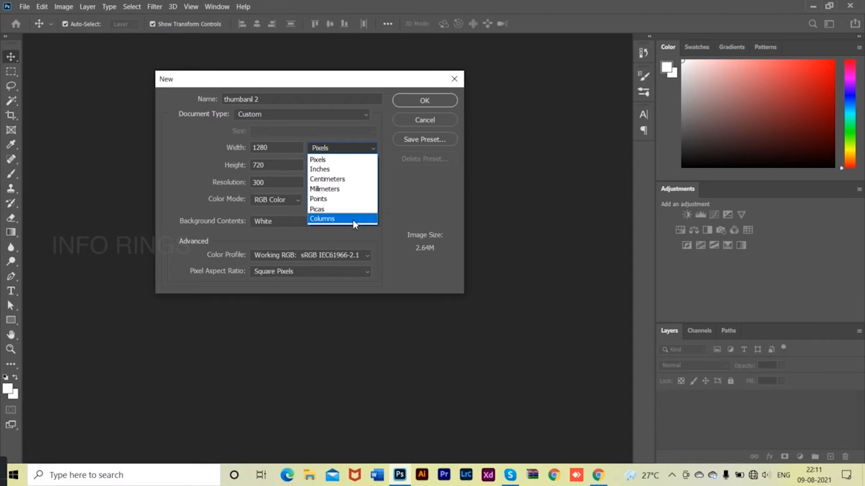
{"action": "left_click", "coordinate": [356, 142]}
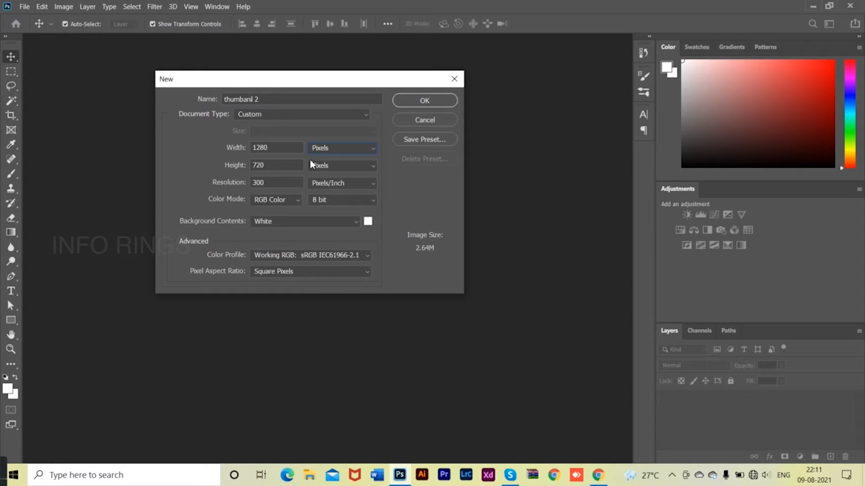
{"action": "left_click", "coordinate": [301, 185]}
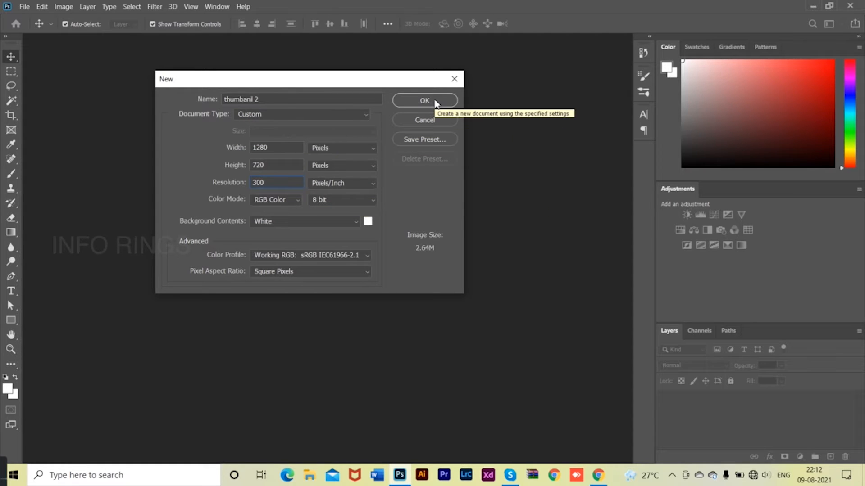
{"action": "left_click", "coordinate": [415, 106]}
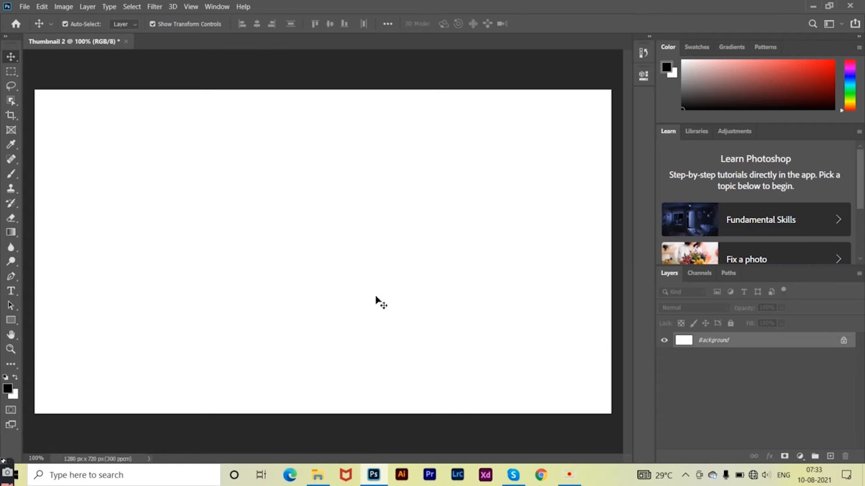
Switch to File Explorer and place the Logo-Adobe-Photoshop PNG from the Photoshop Tutorial folder into the document.
{"action": "key", "text": "alt+Tab"}
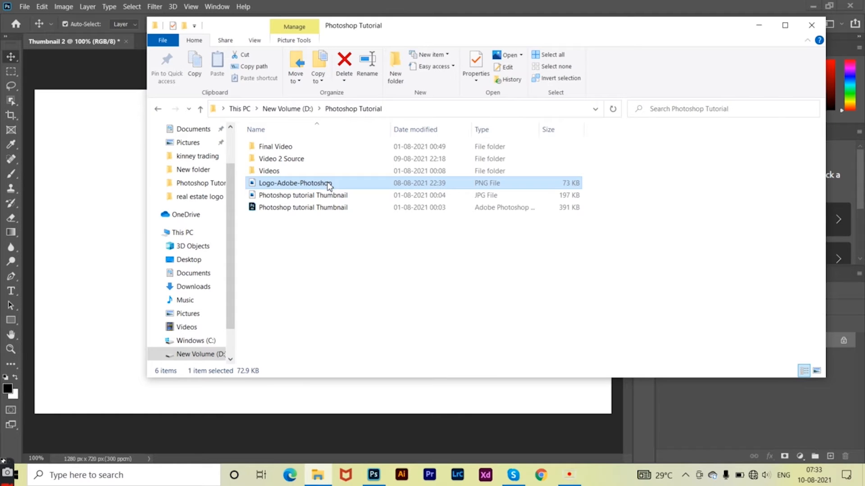
{"action": "left_click", "coordinate": [330, 184]}
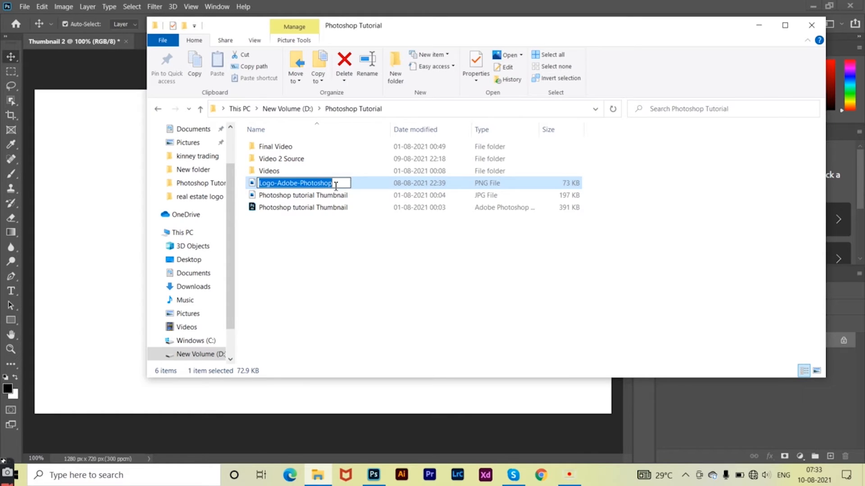
{"action": "left_click", "coordinate": [360, 180]}
{"action": "left_click_drag", "start_coordinate": [364, 182], "coordinate": [108, 236]}
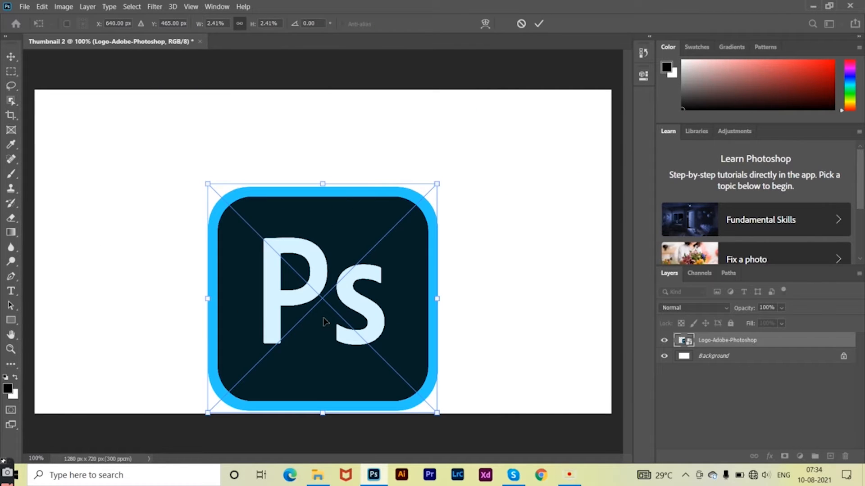
{"action": "key", "text": "Return"}
Scale the placed logo to about 1.76% and position it on the canvas's left side at about X 226, Y 360 px.
{"action": "left_click_drag", "start_coordinate": [380, 340], "coordinate": [228, 293]}
{"action": "left_click_drag", "start_coordinate": [285, 363], "coordinate": [213, 318]}
{"action": "left_click_drag", "start_coordinate": [178, 214], "coordinate": [175, 247]}
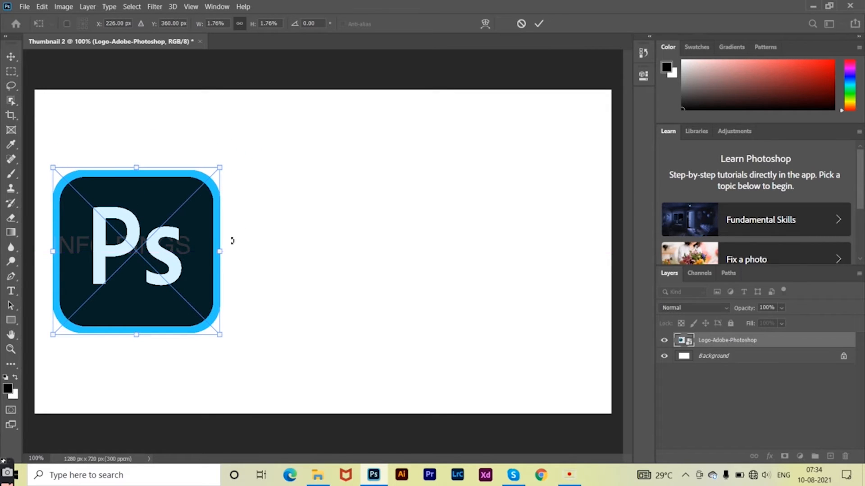
{"action": "key", "text": "Return"}
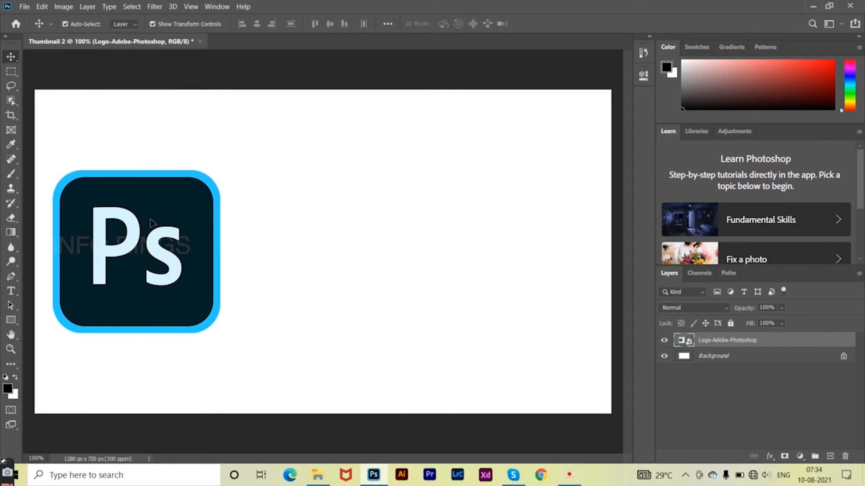
Try moving the logo upward, undo the move, and toggle the display of its transform outline.
{"action": "left_click_drag", "start_coordinate": [149, 222], "coordinate": [153, 171]}
{"action": "key", "text": "ctrl+z"}
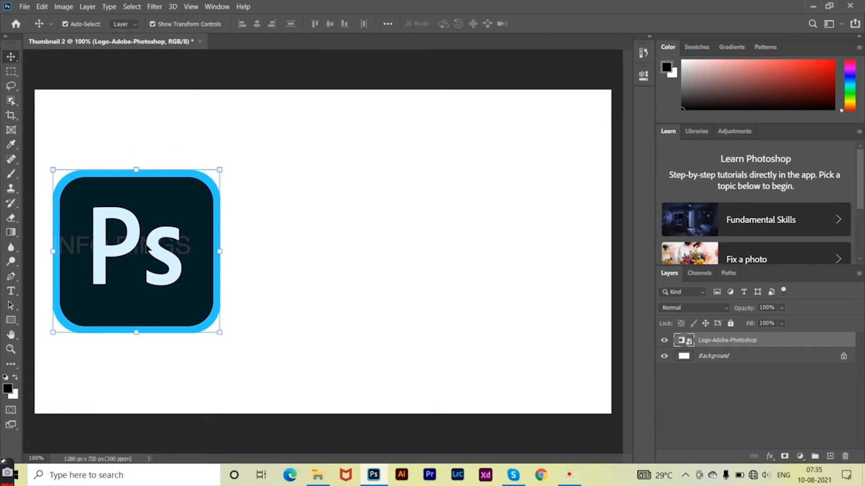
{"action": "key", "text": "ctrl+h"}
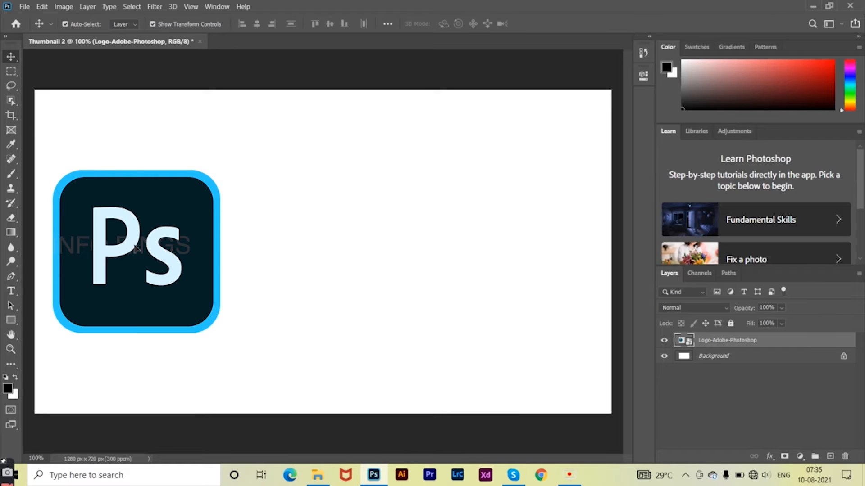
{"action": "key", "text": "ctrl+h"}
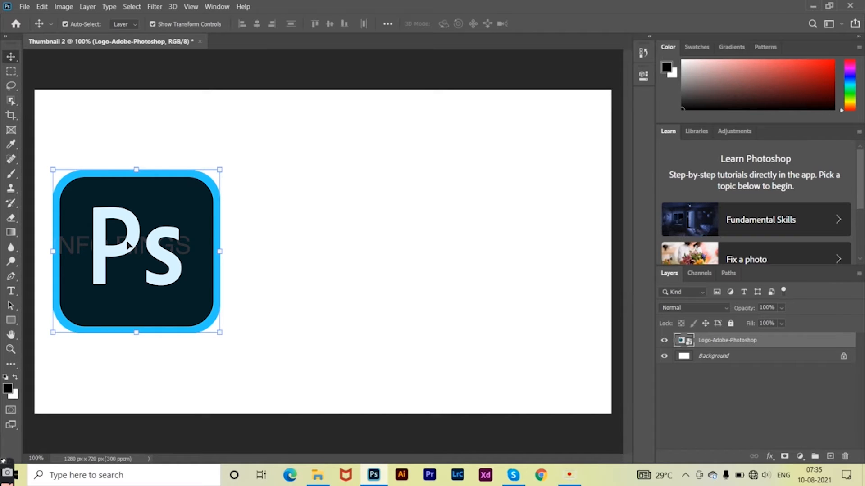
{"action": "key", "text": "ctrl+h"}
Move the logo across the canvas and back, leaving it vertically centred near the canvas's left edge.
{"action": "left_click_drag", "start_coordinate": [121, 244], "coordinate": [525, 256]}
{"action": "left_click_drag", "start_coordinate": [521, 221], "coordinate": [331, 252]}
{"action": "left_click_drag", "start_coordinate": [253, 246], "coordinate": [118, 268]}
Add a Color Overlay to the background layer using the dark navy sampled from the logo's interior.
{"action": "left_click", "coordinate": [729, 361]}
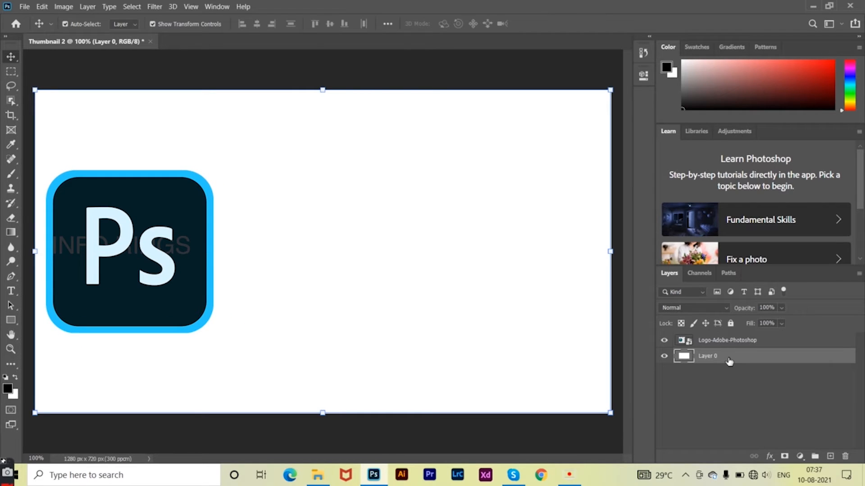
{"action": "left_click", "coordinate": [770, 457]}
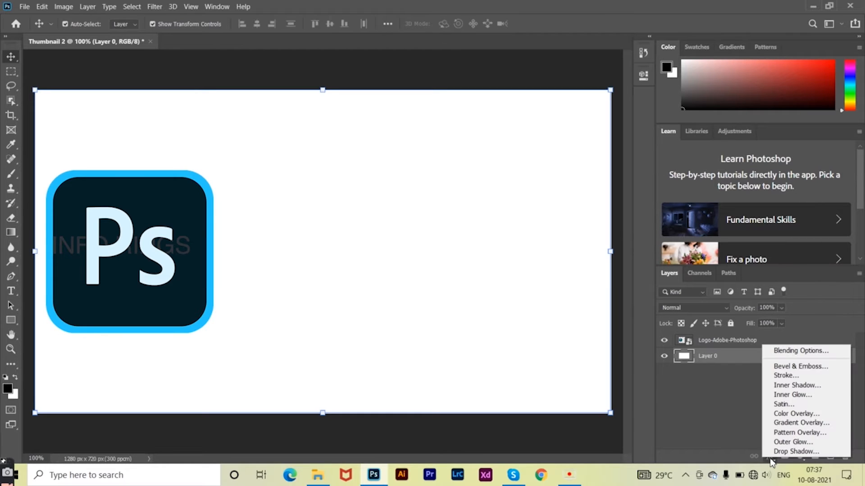
{"action": "left_click", "coordinate": [782, 352]}
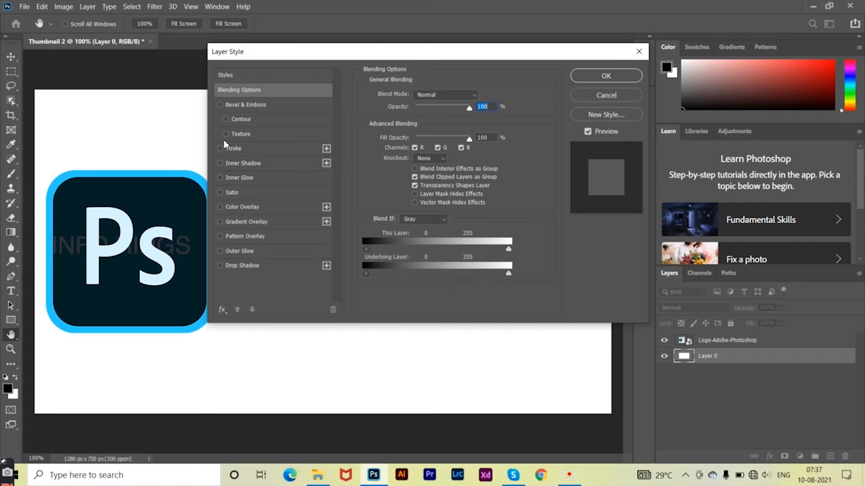
{"action": "left_click", "coordinate": [244, 207]}
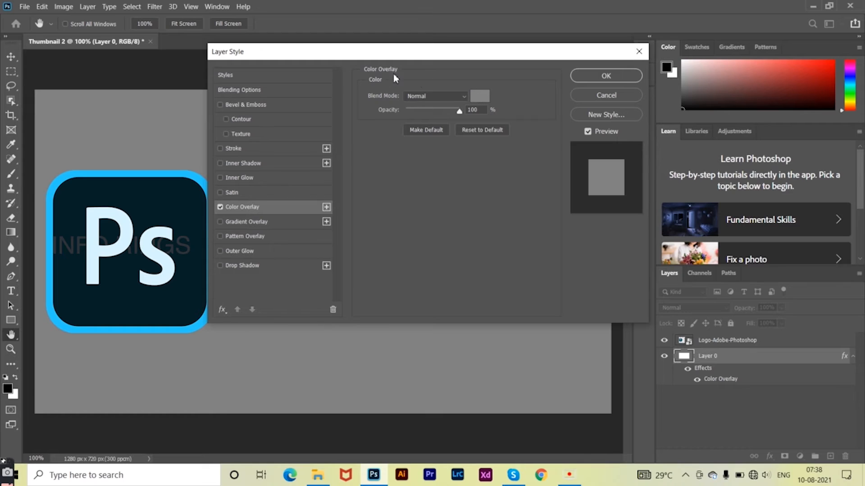
{"action": "left_click", "coordinate": [480, 97]}
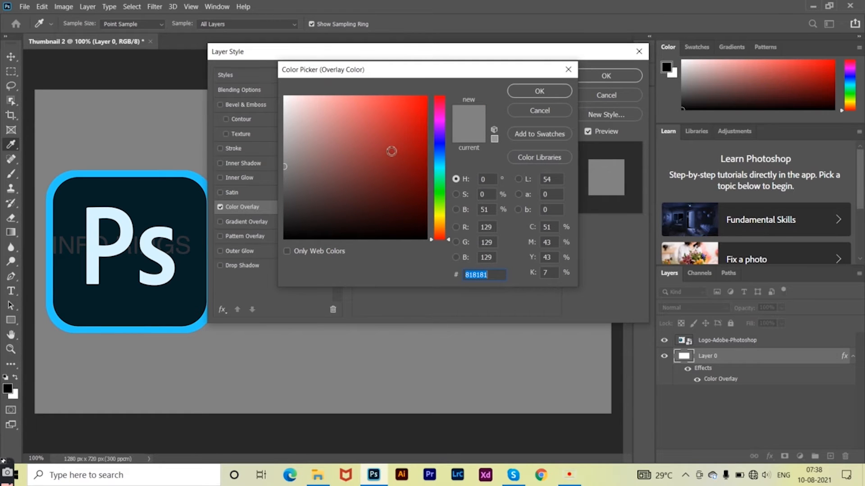
{"action": "left_click", "coordinate": [177, 198]}
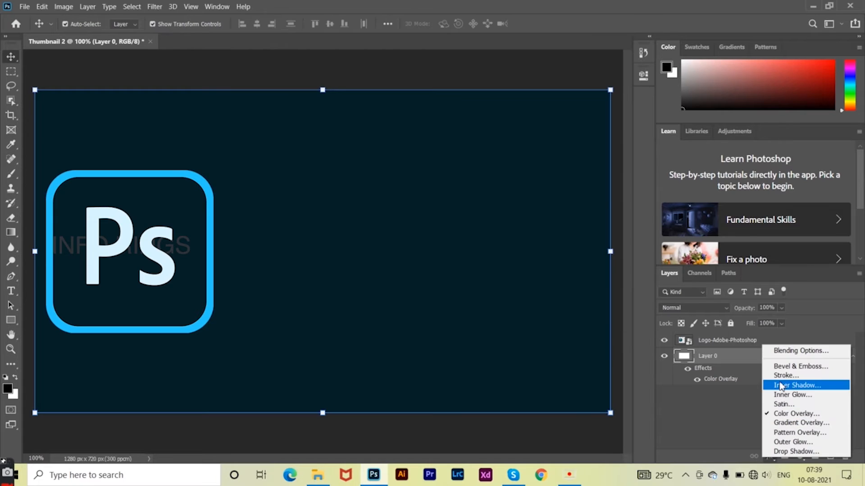
Add a Stroke effect to the background layer with its position kept at Inside.
{"action": "left_click", "coordinate": [780, 350]}
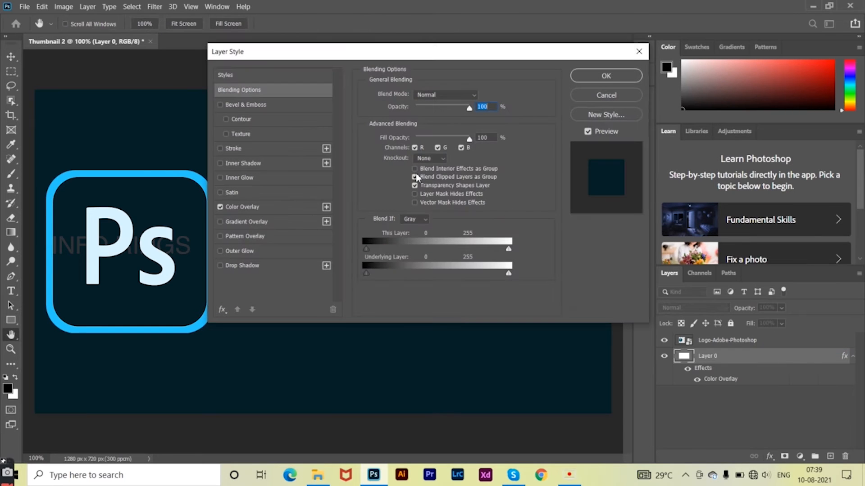
{"action": "left_click", "coordinate": [257, 153]}
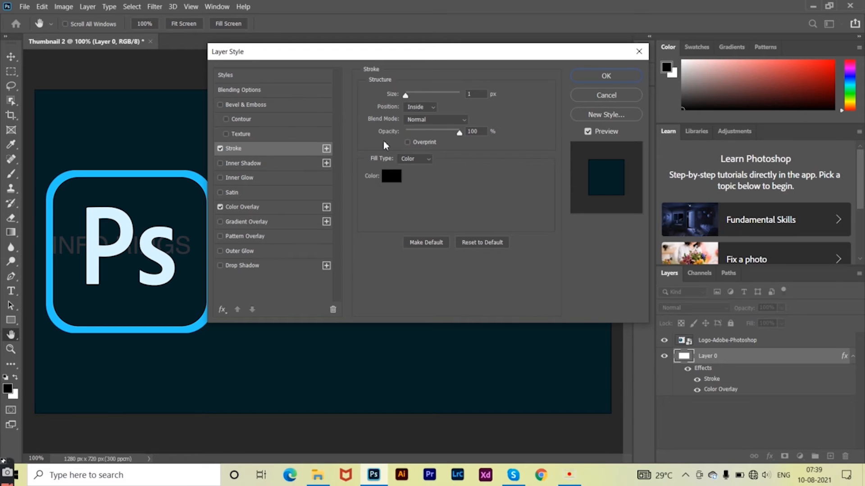
{"action": "left_click", "coordinate": [415, 110]}
{"action": "left_click", "coordinate": [414, 107]}
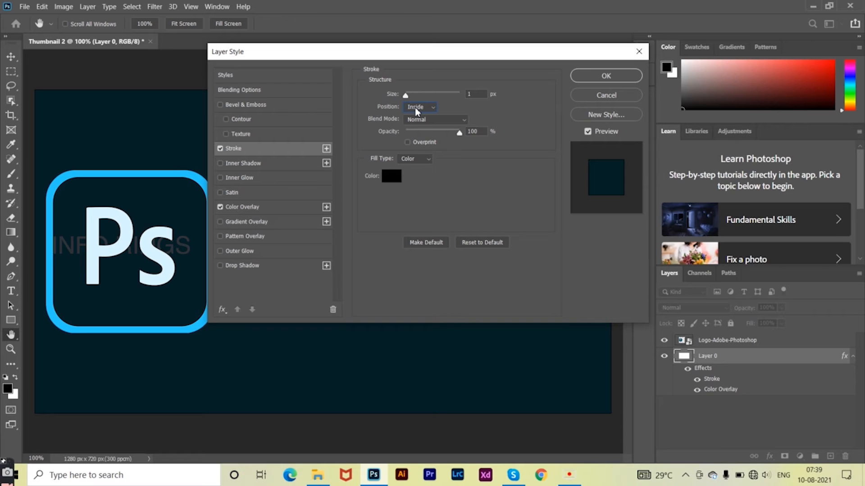
{"action": "left_click", "coordinate": [415, 108]}
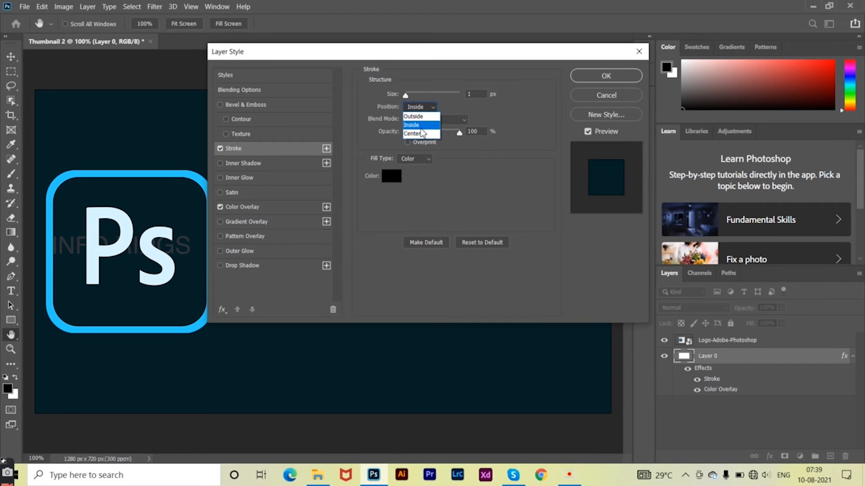
{"action": "left_click", "coordinate": [420, 132]}
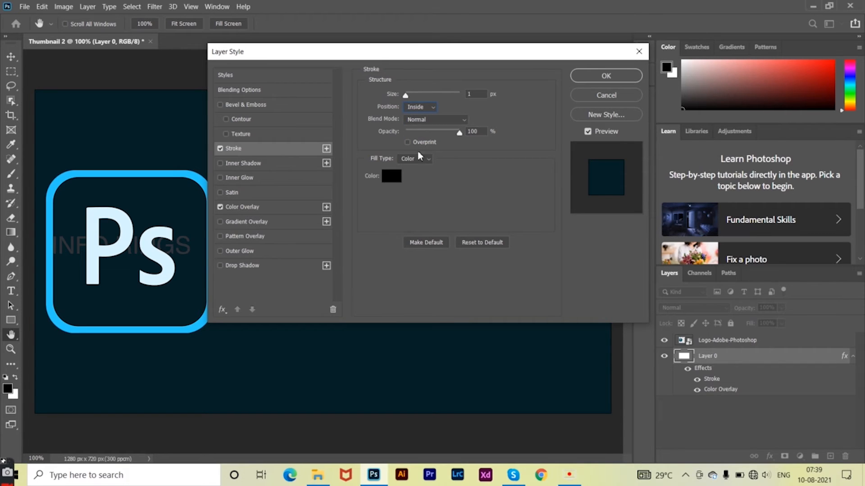
Set the stroke colour to the light blue 26c9ff sampled from the logo's border and its size to 15 px.
{"action": "left_click", "coordinate": [398, 182]}
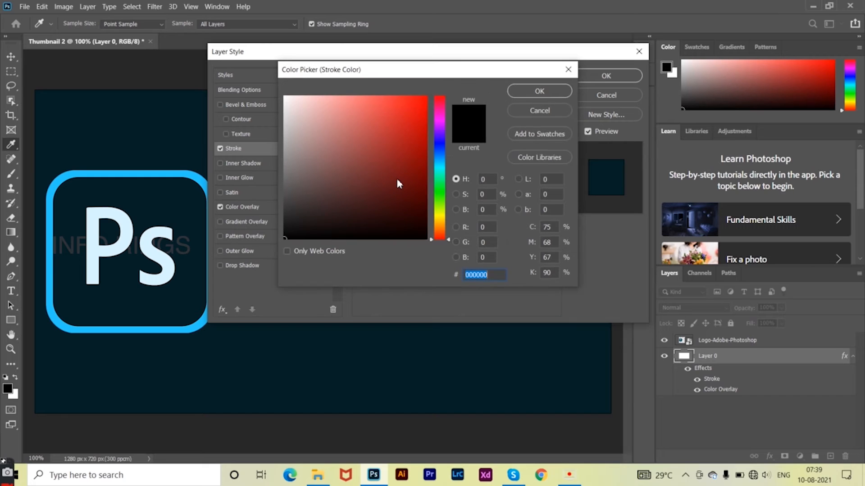
{"action": "left_click", "coordinate": [197, 176]}
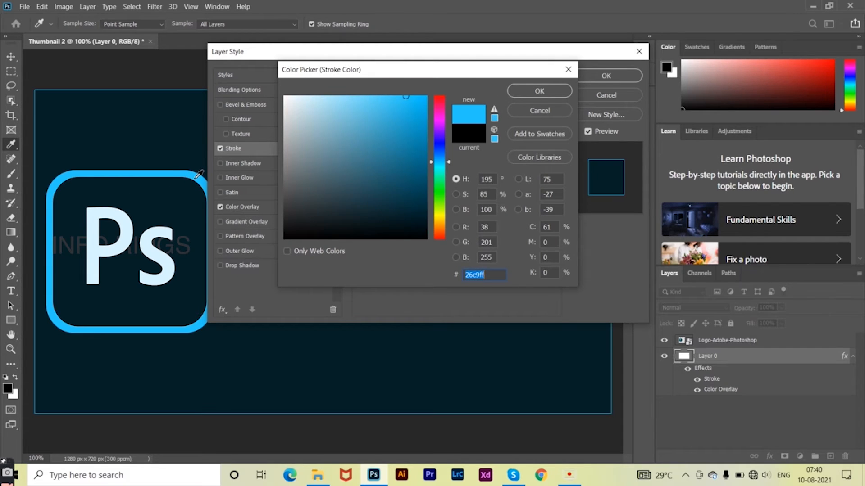
{"action": "left_click", "coordinate": [544, 95]}
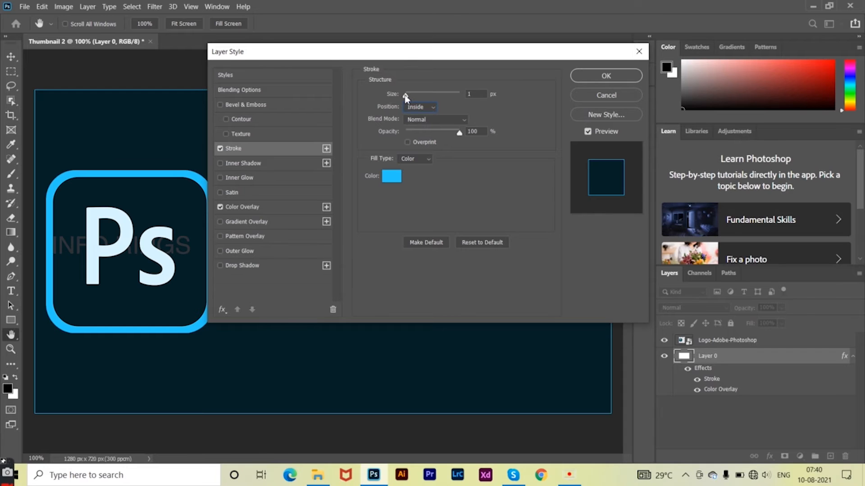
{"action": "left_click_drag", "start_coordinate": [404, 96], "coordinate": [414, 99]}
{"action": "type", "text": "15"}
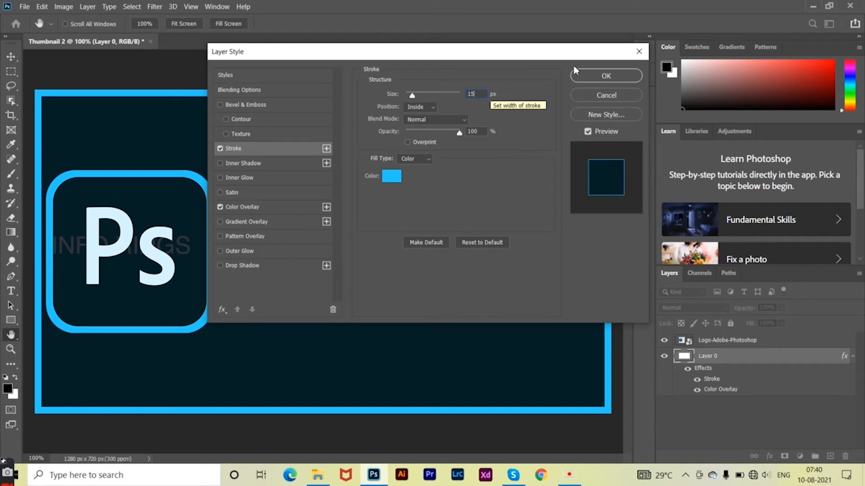
{"action": "left_click", "coordinate": [598, 76]}
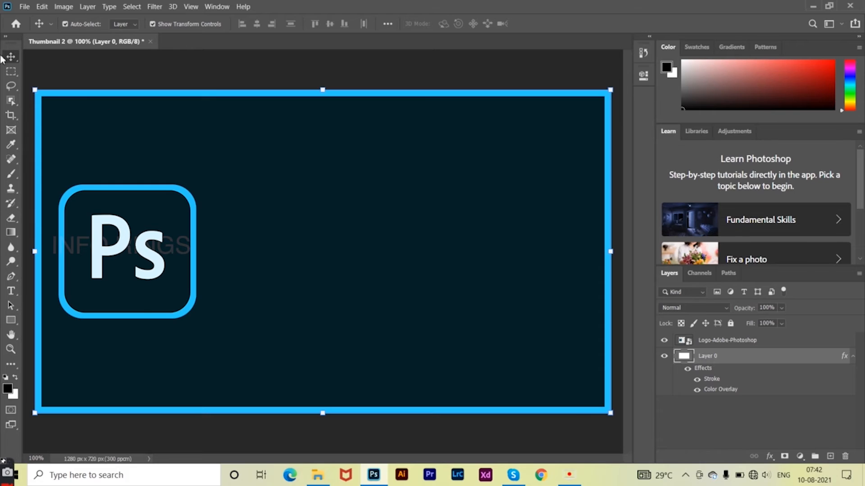
Add the title text "ADOBE PHOTSHOP" in Myriad Pro Regular at 12 pt in the upper part of the canvas.
{"action": "left_click", "coordinate": [12, 291]}
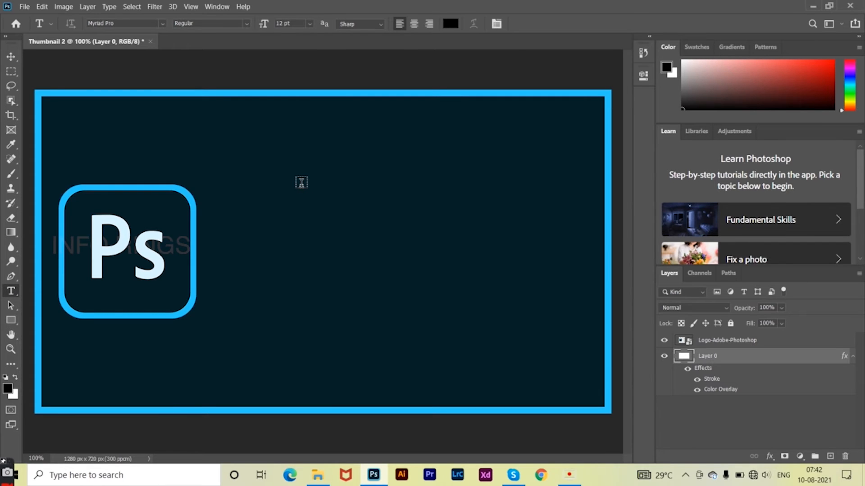
{"action": "left_click", "coordinate": [300, 182]}
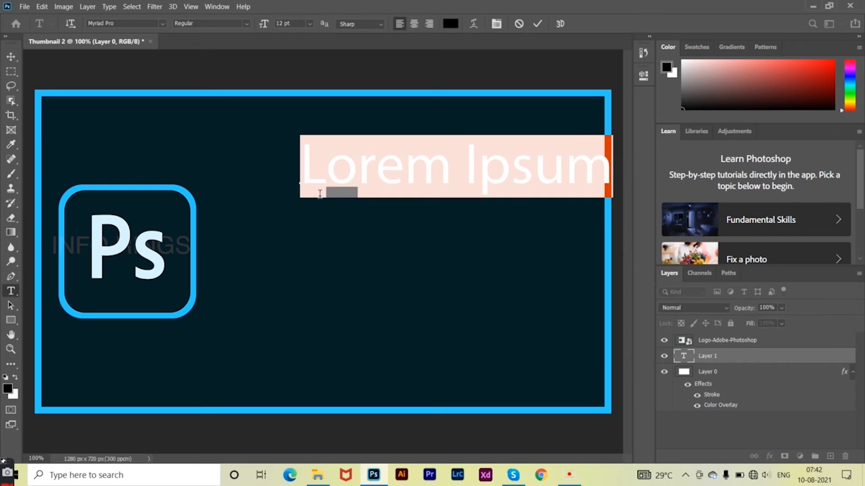
{"action": "type", "text": "A"}
{"action": "key", "text": "Caps_Lock"}
{"action": "type", "text": "DO"}
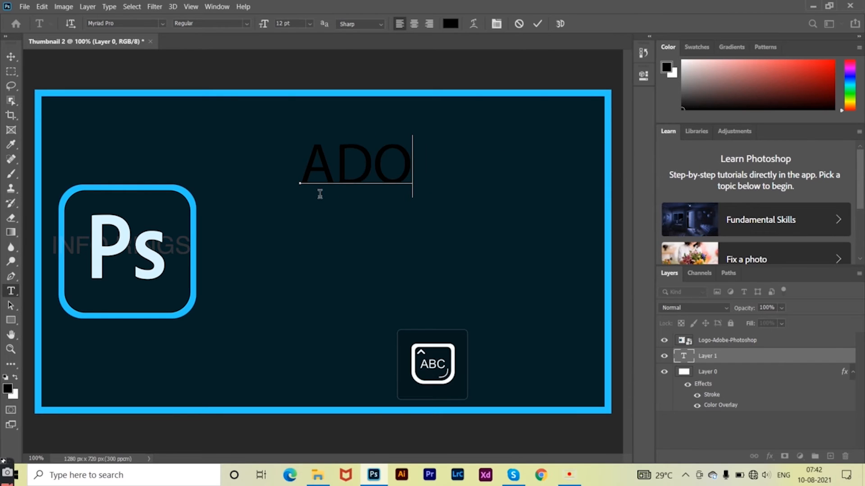
{"action": "type", "text": "BE P  "}
{"action": "type", "text": "H"}
{"action": "type", "text": "OT"}
{"action": "type", "text": "O"}
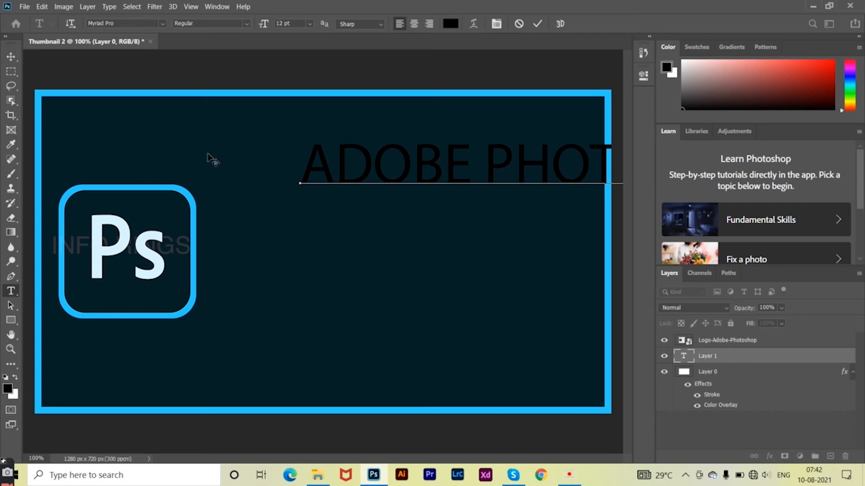
{"action": "left_click", "coordinate": [11, 56]}
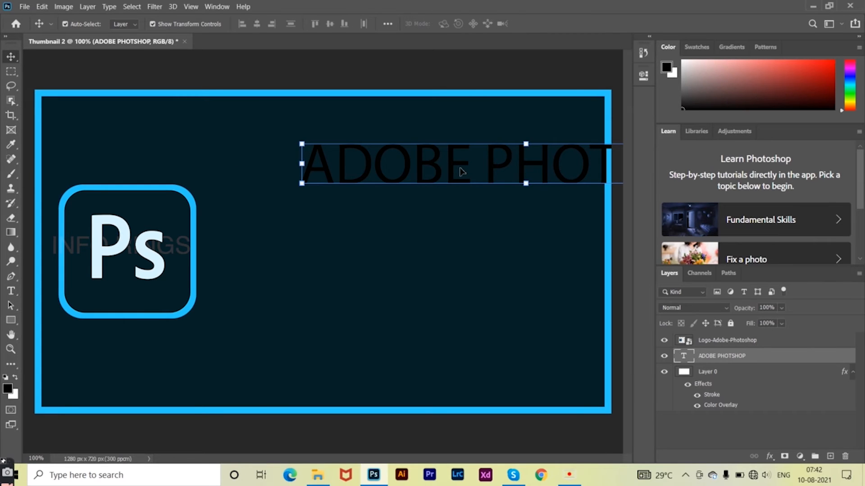
Set the title's font size to 9 pt and position it beside the logo, slightly above the logo's centre.
{"action": "left_click_drag", "start_coordinate": [453, 168], "coordinate": [354, 181]}
{"action": "left_click", "coordinate": [431, 183]}
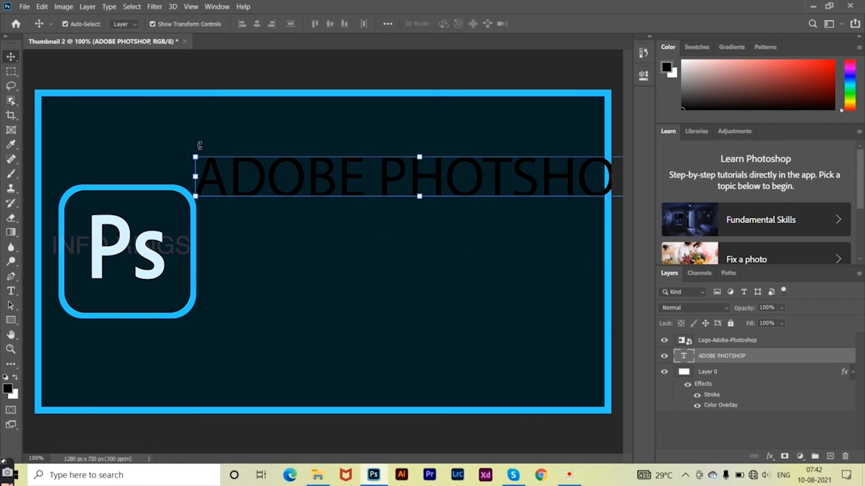
{"action": "key", "text": "t"}
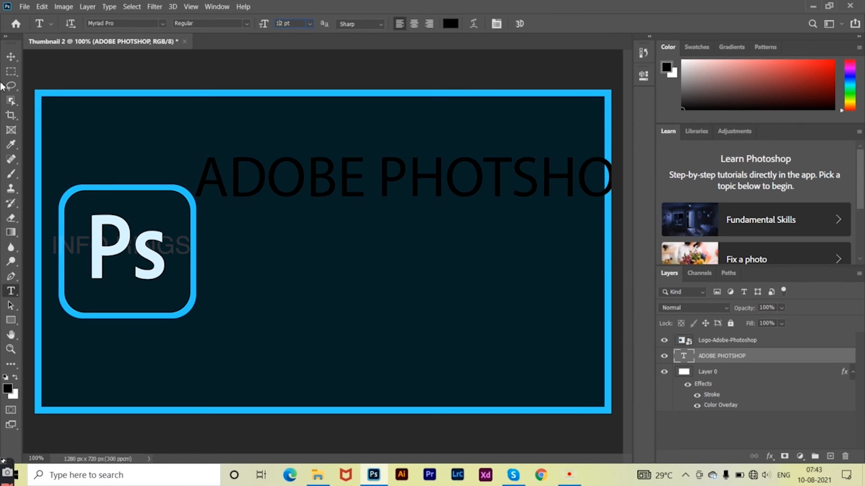
{"action": "left_click", "coordinate": [12, 56]}
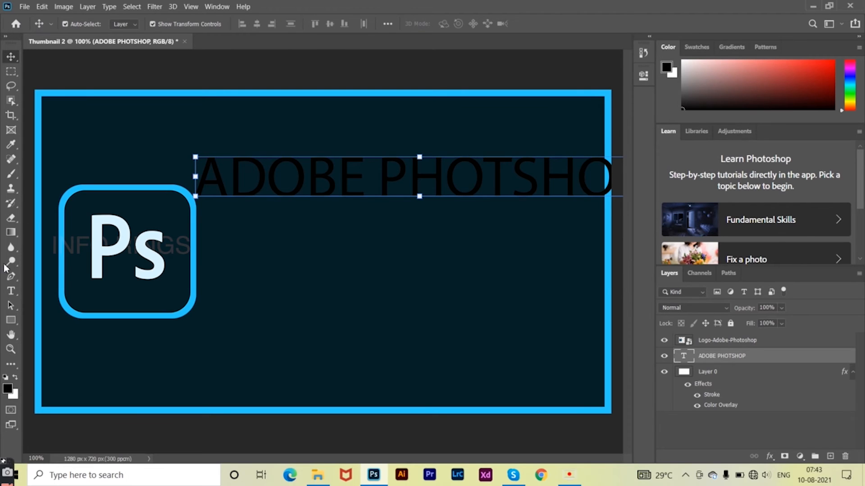
{"action": "left_click", "coordinate": [11, 291]}
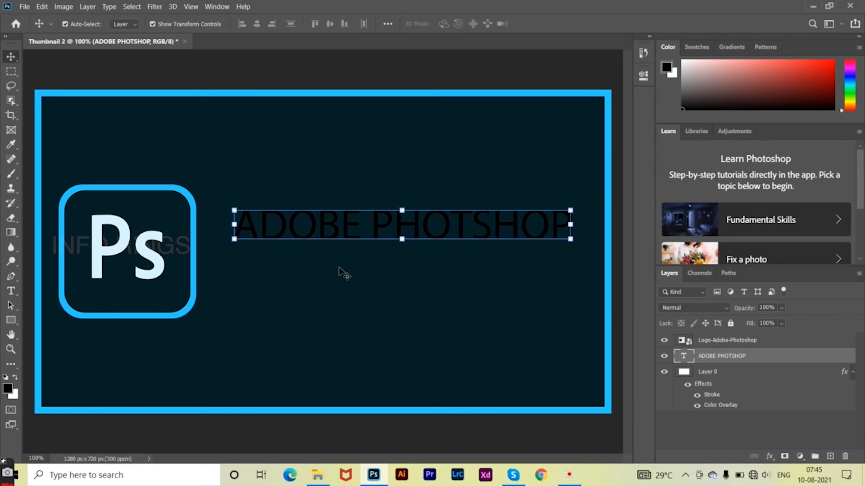
{"action": "key", "text": "shift+Up"}
{"action": "key", "text": "shift+Up"}
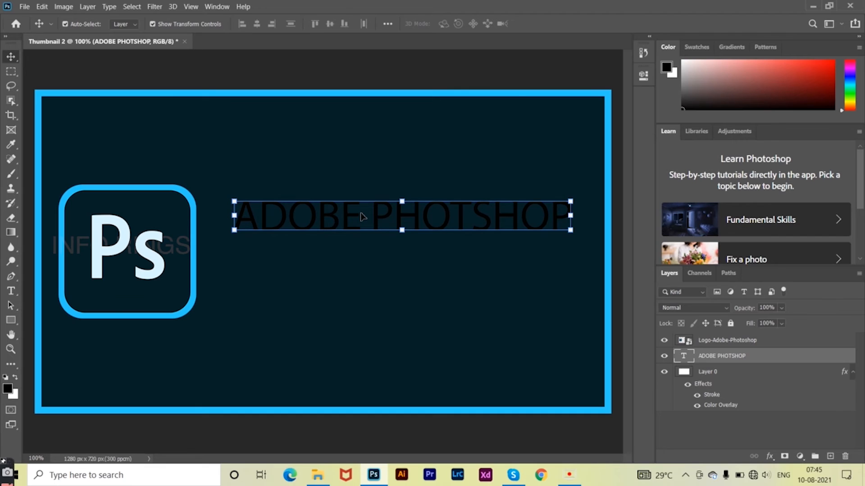
Change the title's text colour to white (ffffff).
{"action": "key", "text": "t"}
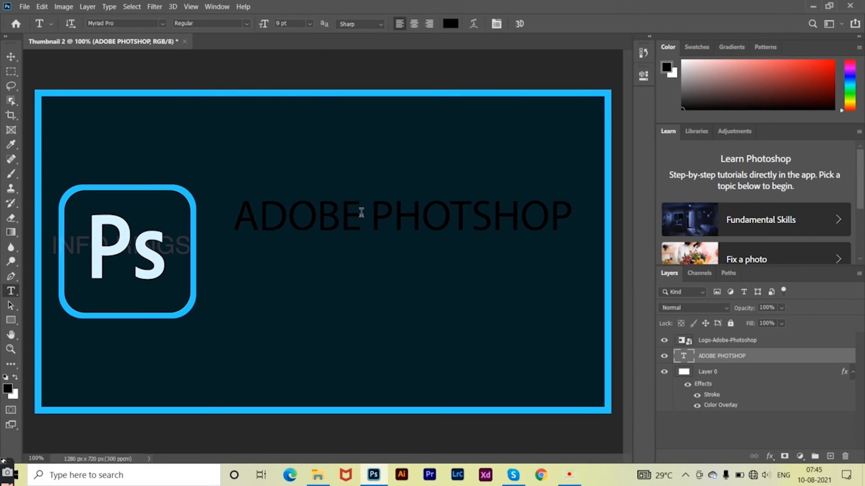
{"action": "left_click", "coordinate": [450, 24]}
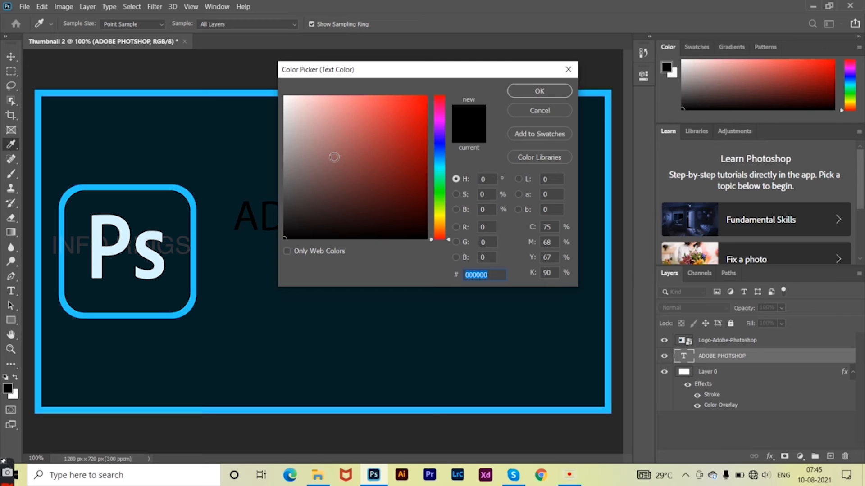
{"action": "left_click_drag", "start_coordinate": [317, 137], "coordinate": [271, 80]}
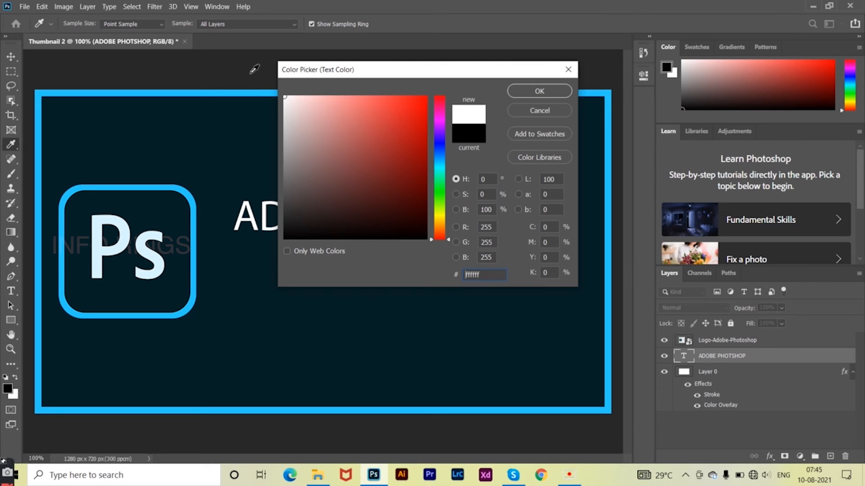
{"action": "left_click", "coordinate": [543, 91]}
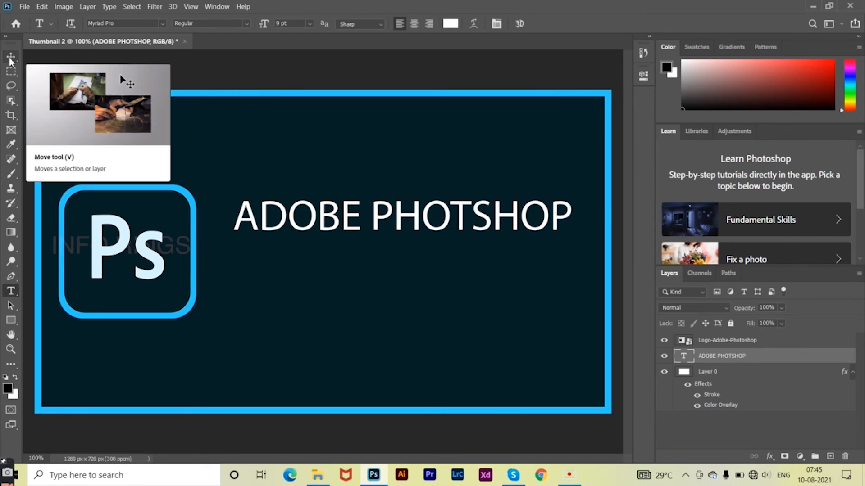
{"action": "left_click", "coordinate": [10, 57]}
Change the title's font to Helvetica Bold.
{"action": "key", "text": "t"}
{"action": "left_click", "coordinate": [117, 23]}
{"action": "type", "text": "help"}
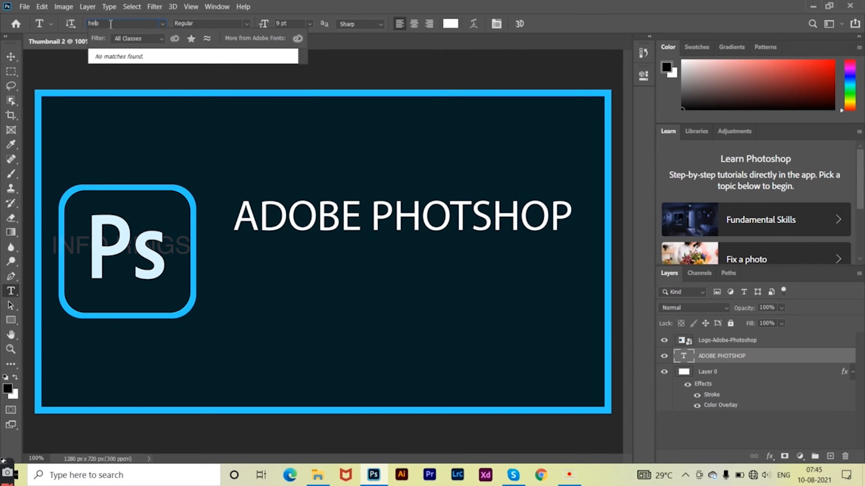
{"action": "key", "text": "BackSpace"}
{"action": "key", "text": "BackSpace"}
{"action": "key", "text": "BackSpace"}
{"action": "type", "text": "o"}
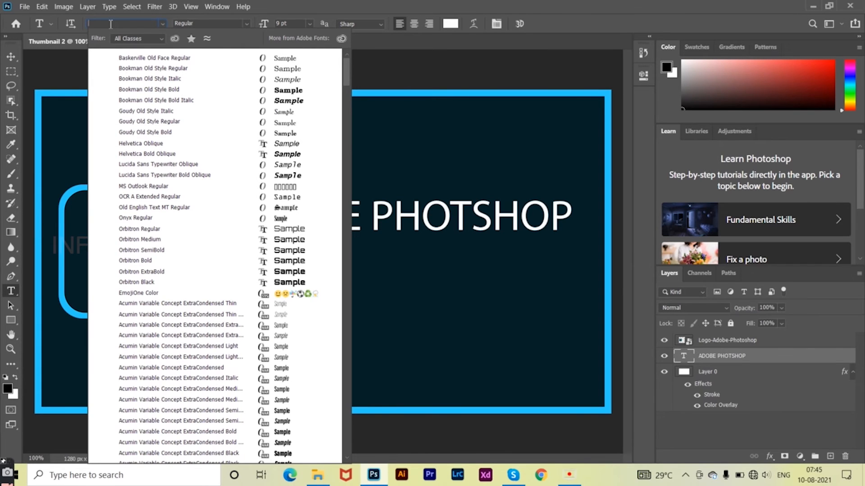
{"action": "type", "text": "hel"}
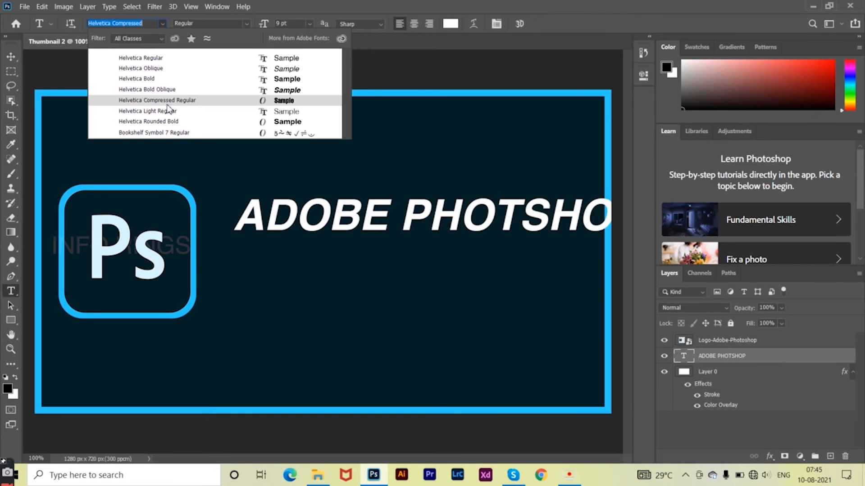
{"action": "left_click", "coordinate": [155, 83]}
Move the title slightly closer to the logo and set its font size to 8 pt so it fits inside the border.
{"action": "left_click", "coordinate": [11, 57]}
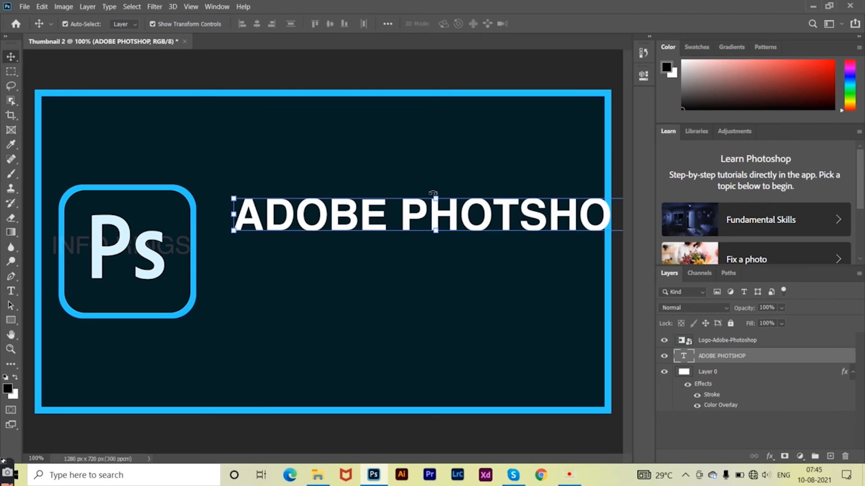
{"action": "left_click_drag", "start_coordinate": [455, 218], "coordinate": [441, 225]}
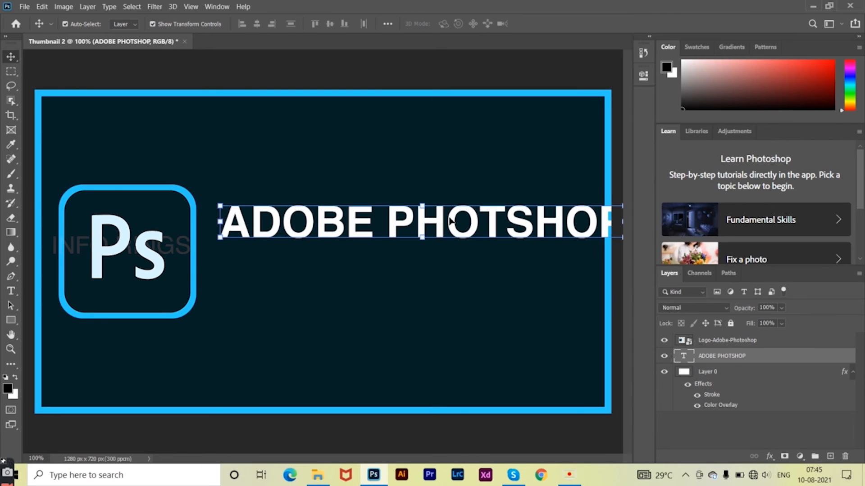
{"action": "key", "text": "t"}
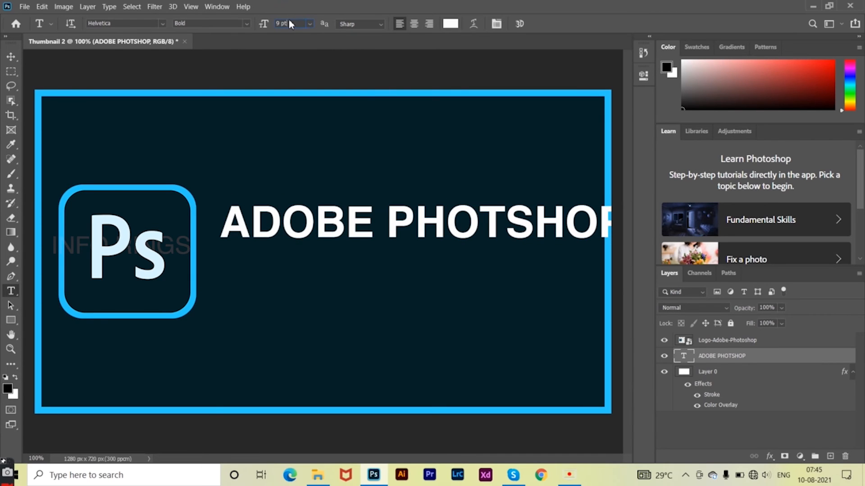
{"action": "scroll", "coordinate": [288, 24], "scroll_direction": "down", "scroll_amount": 1}
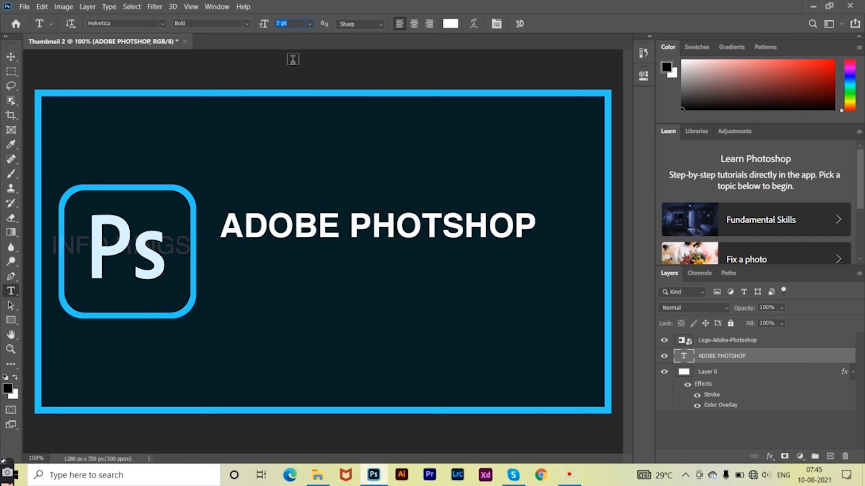
{"action": "left_click", "coordinate": [289, 24]}
{"action": "scroll", "coordinate": [289, 24], "scroll_direction": "up", "scroll_amount": 1}
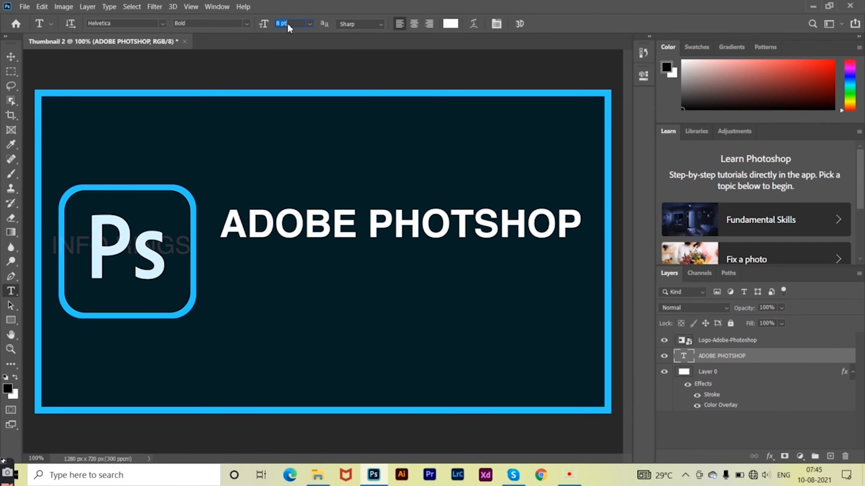
{"action": "left_click", "coordinate": [11, 57]}
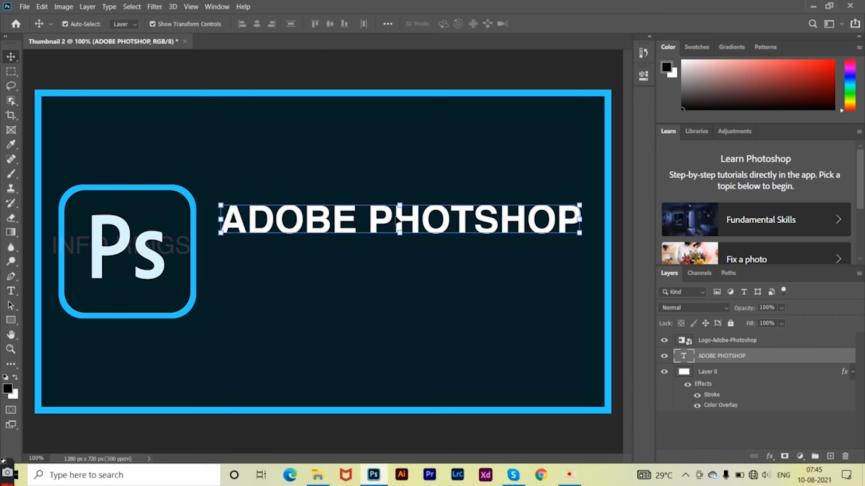
{"action": "left_click", "coordinate": [397, 184]}
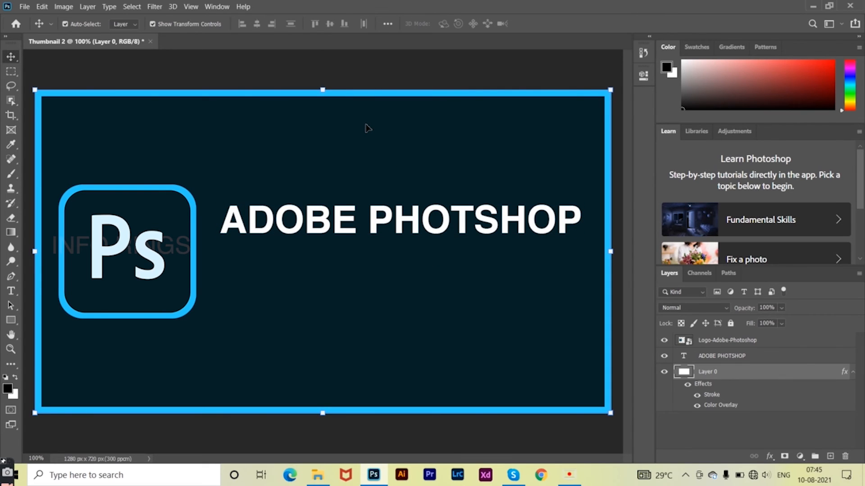
Try placing a duplicate of the title directly below the original and undo it.
{"action": "left_click", "coordinate": [349, 218]}
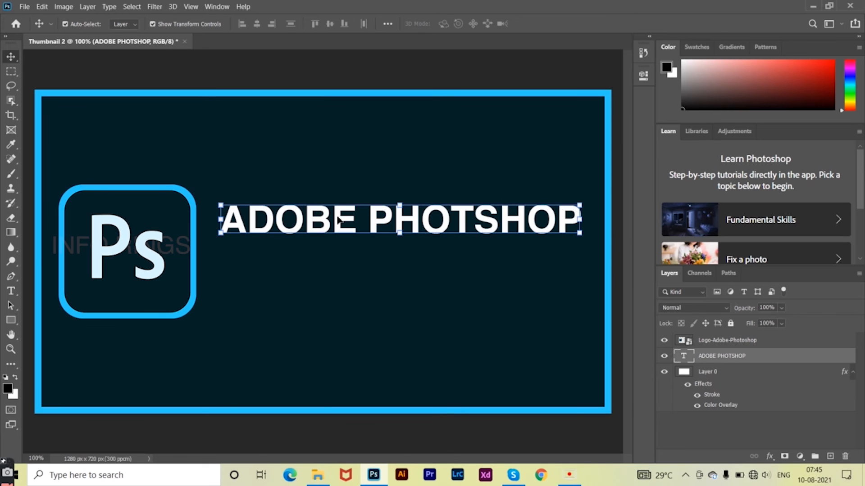
{"action": "left_click_drag", "start_coordinate": [339, 219], "coordinate": [338, 265]}
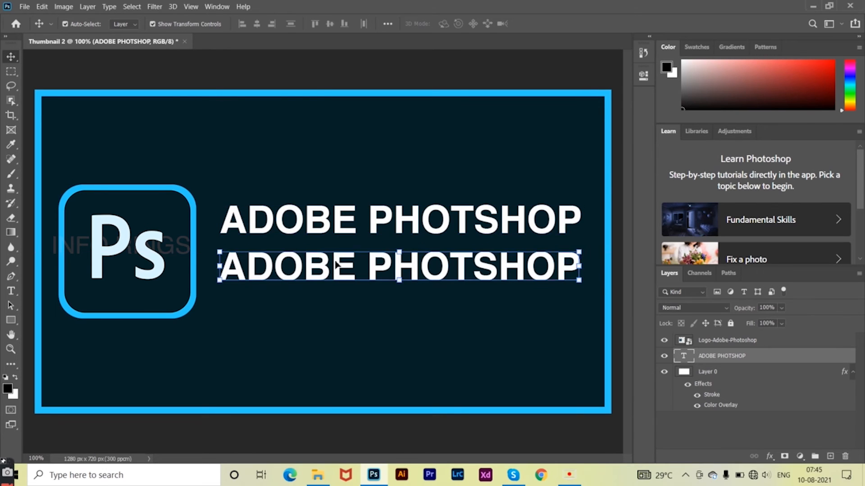
{"action": "key", "text": "ctrl+z"}
{"action": "left_click", "coordinate": [359, 109]}
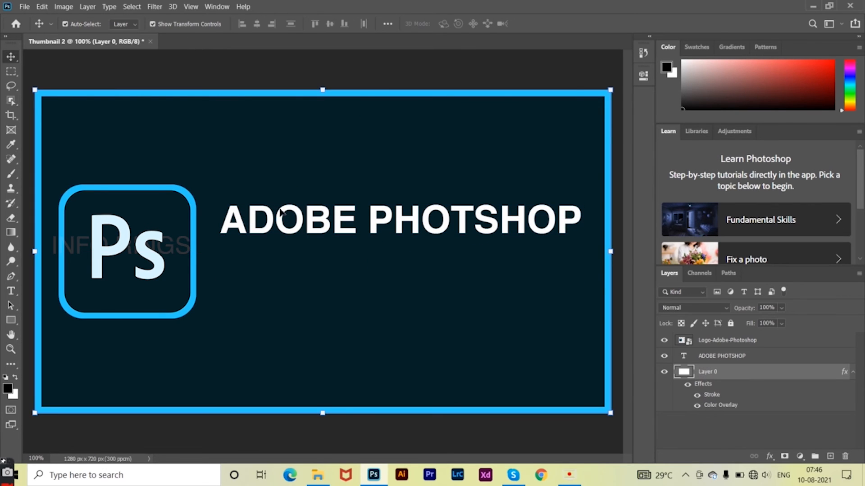
{"action": "key", "text": "t"}
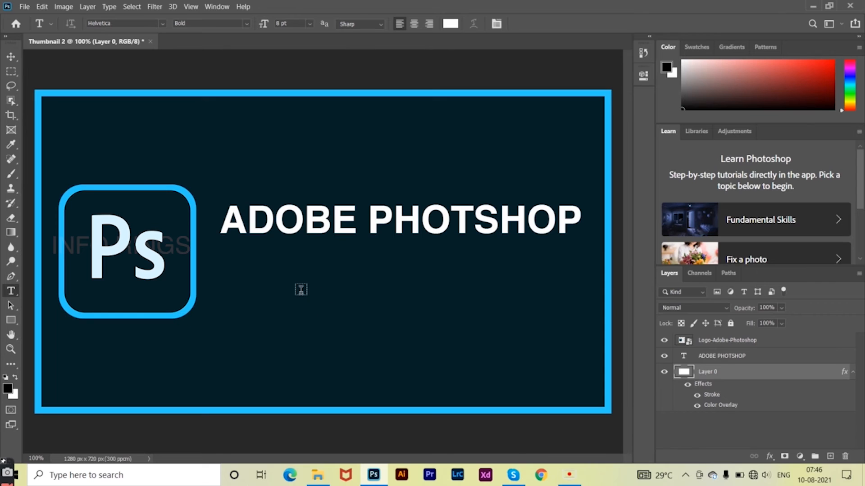
{"action": "left_click", "coordinate": [299, 291]}
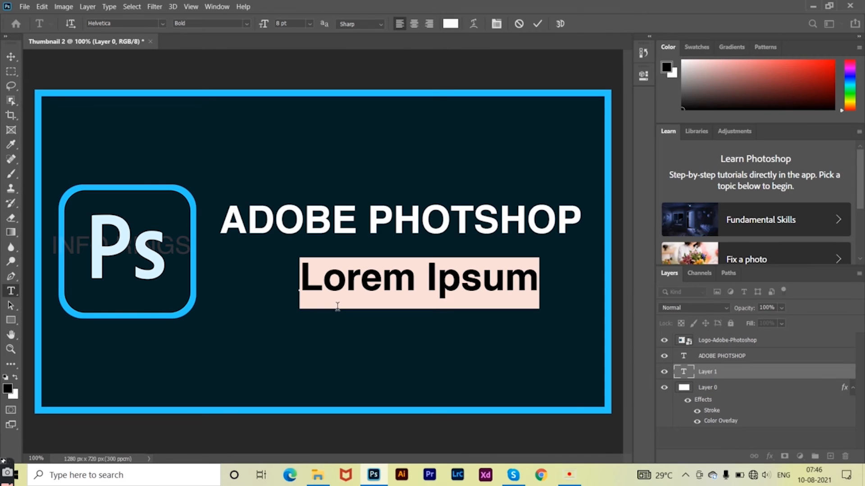
{"action": "type", "text": "#"}
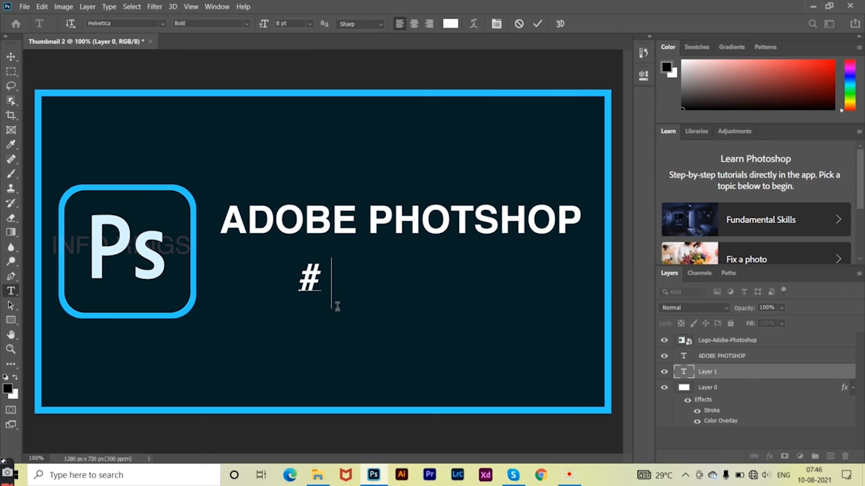
{"action": "key", "text": "Escape"}
{"action": "key", "text": "v"}
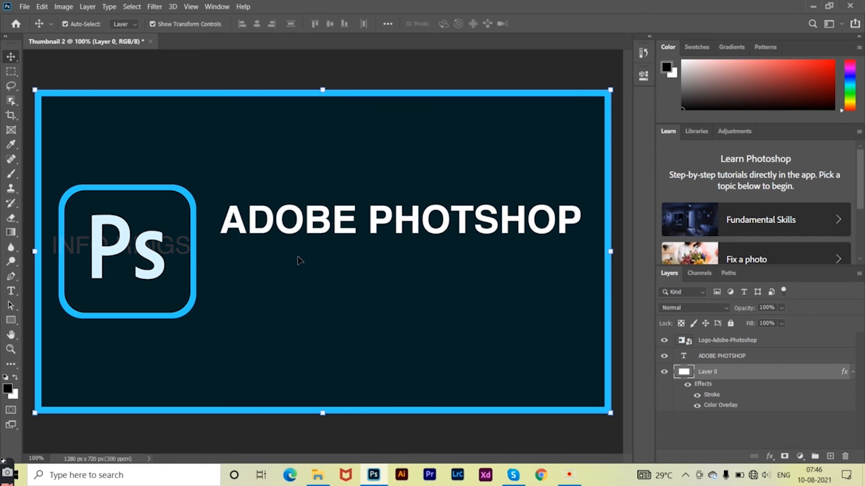
Add the white subtitle "#Basic 1" in Footlight MT Light below the title and enlarge it slightly.
{"action": "key", "text": "t"}
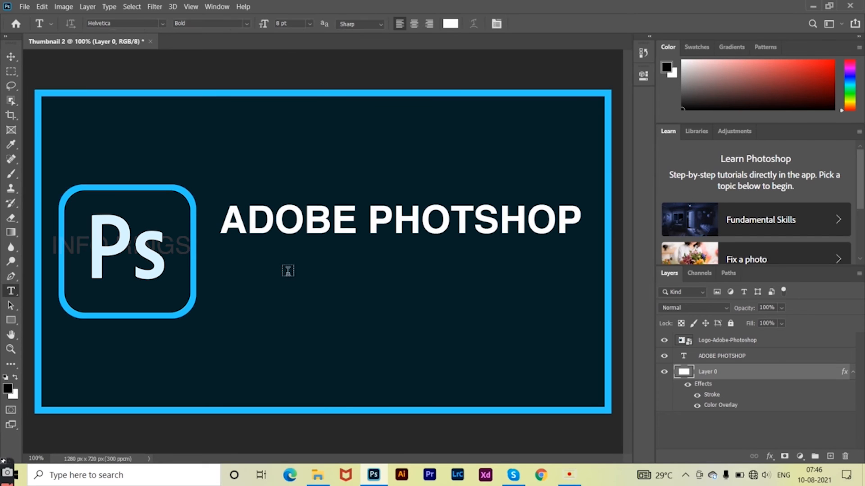
{"action": "left_click", "coordinate": [264, 285]}
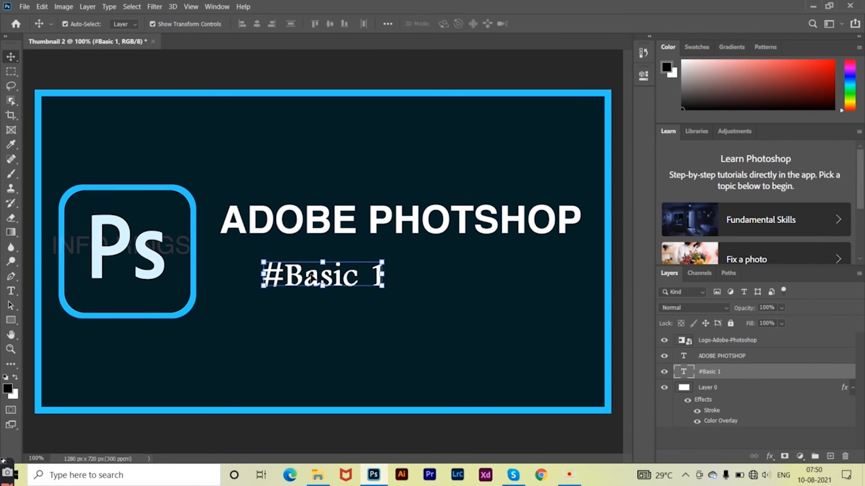
{"action": "key", "text": "t"}
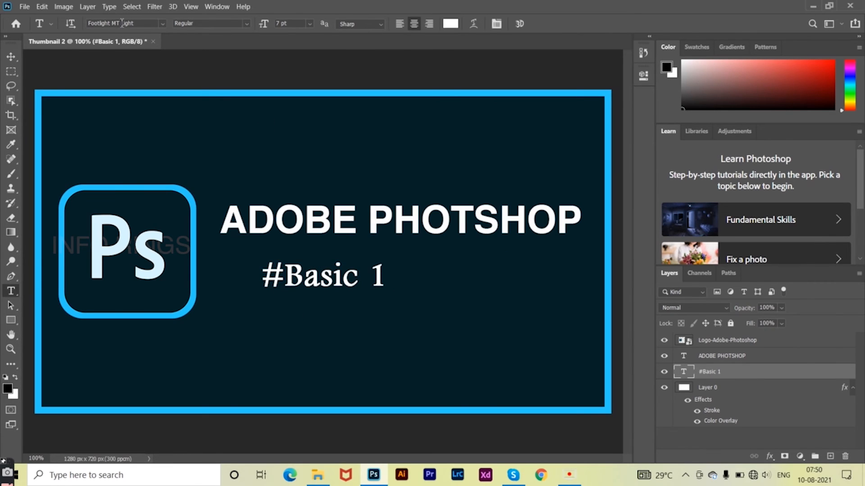
{"action": "key", "text": "v"}
{"action": "left_click", "coordinate": [349, 227]}
{"action": "left_click", "coordinate": [386, 270]}
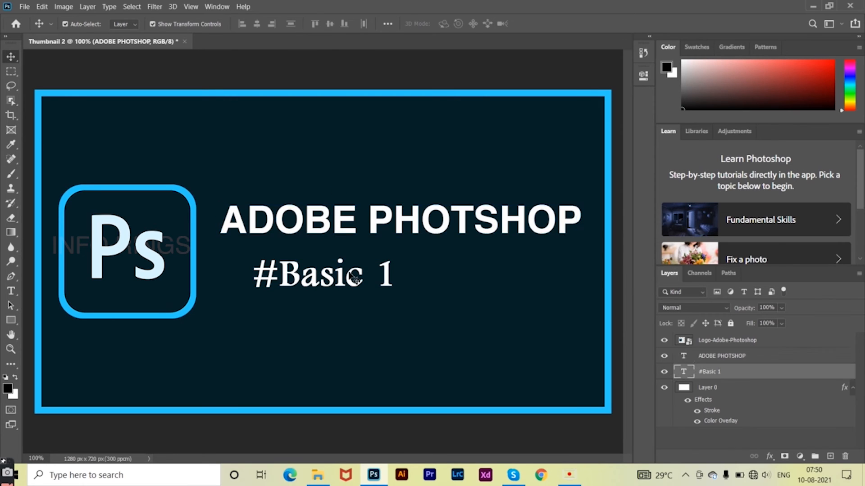
{"action": "left_click", "coordinate": [342, 230]}
{"action": "left_click", "coordinate": [353, 276]}
{"action": "left_click", "coordinate": [351, 229]}
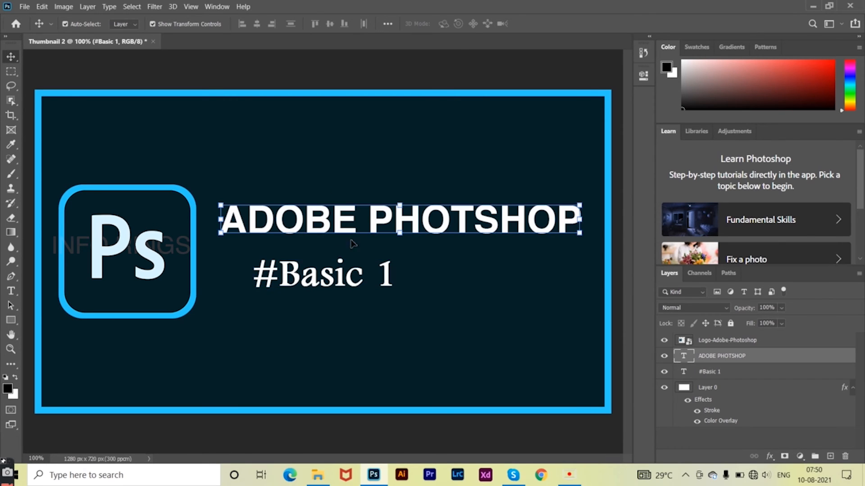
{"action": "left_click", "coordinate": [358, 278]}
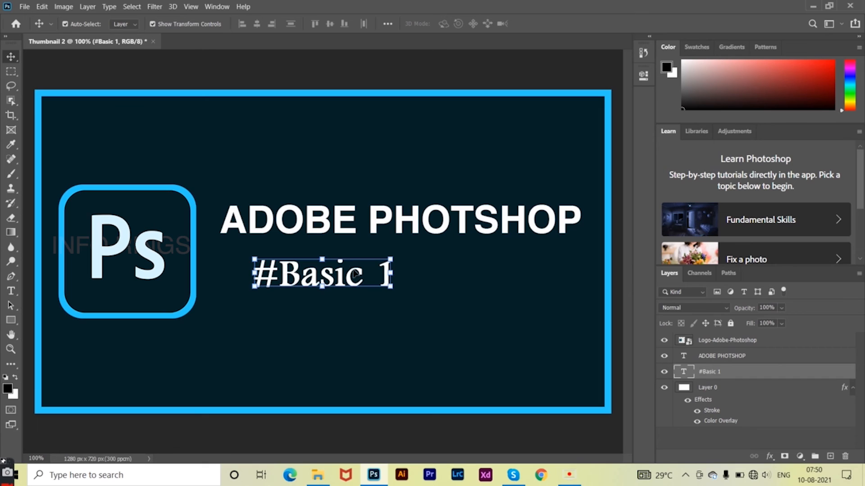
{"action": "left_click", "coordinate": [374, 219]}
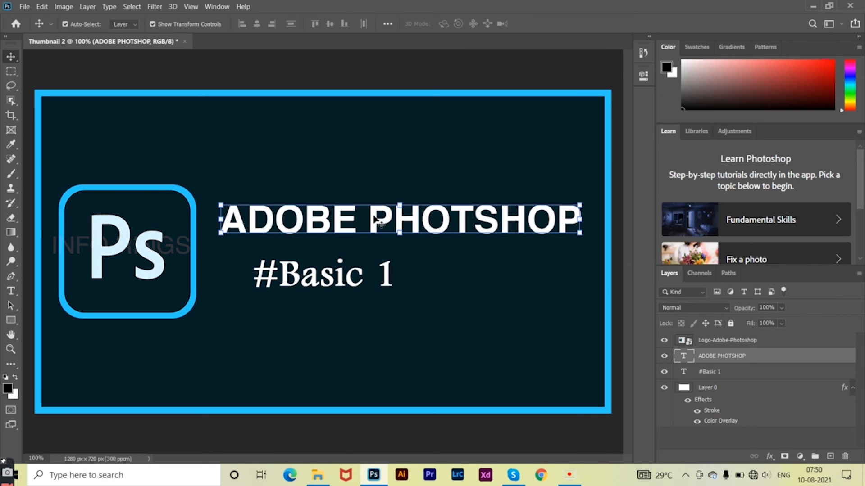
{"action": "left_click", "coordinate": [376, 178]}
Select the title and the "#Basic 1" subtitle together, align their horizontal centers, and deselect them.
{"action": "left_click", "coordinate": [372, 211]}
{"action": "left_click", "coordinate": [353, 283], "text": "shift"}
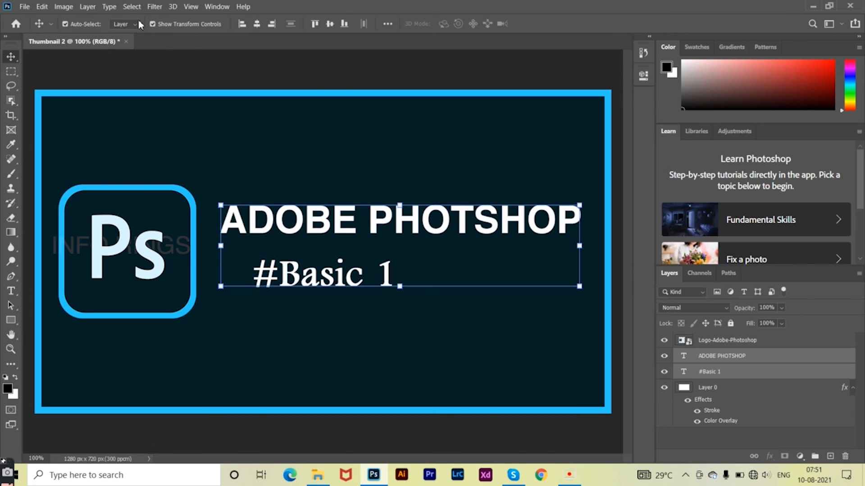
{"action": "left_click", "coordinate": [257, 25]}
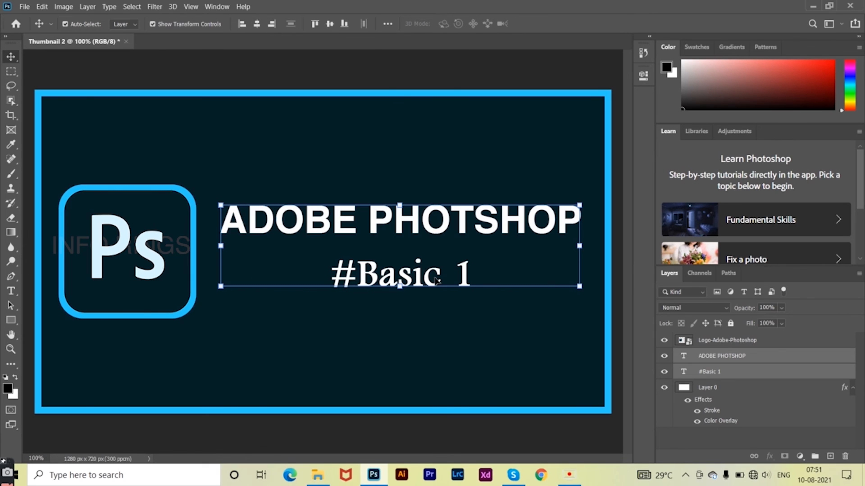
{"action": "left_click", "coordinate": [392, 153]}
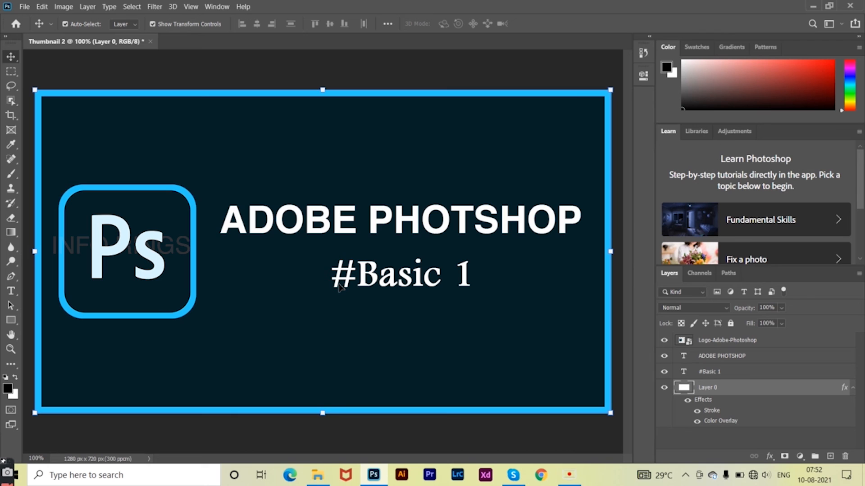
Save the document as the Photoshop file "Thumbnail 2" in the Photoshop Tutorial folder with Maximize Compatibility enabled.
{"action": "left_click", "coordinate": [22, 7]}
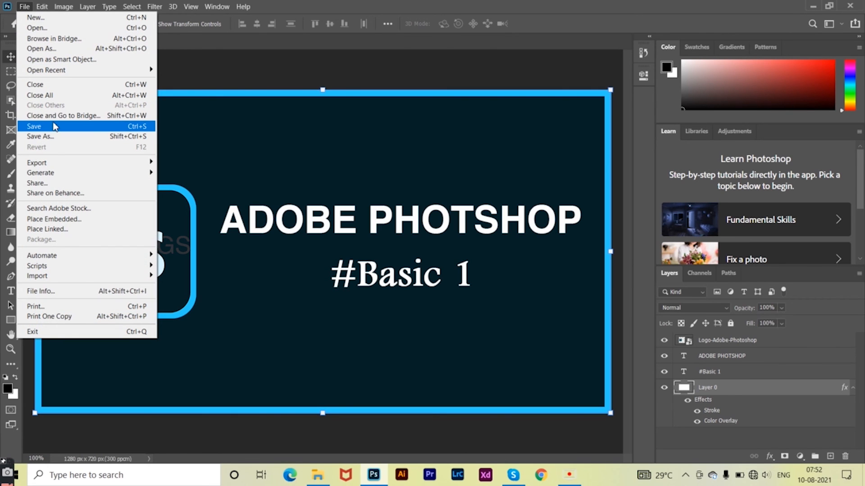
{"action": "left_click", "coordinate": [104, 127]}
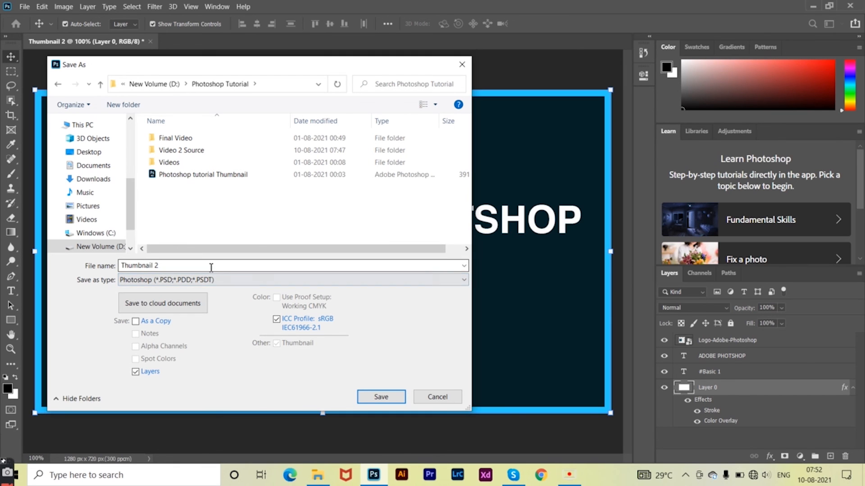
{"action": "left_click", "coordinate": [380, 398]}
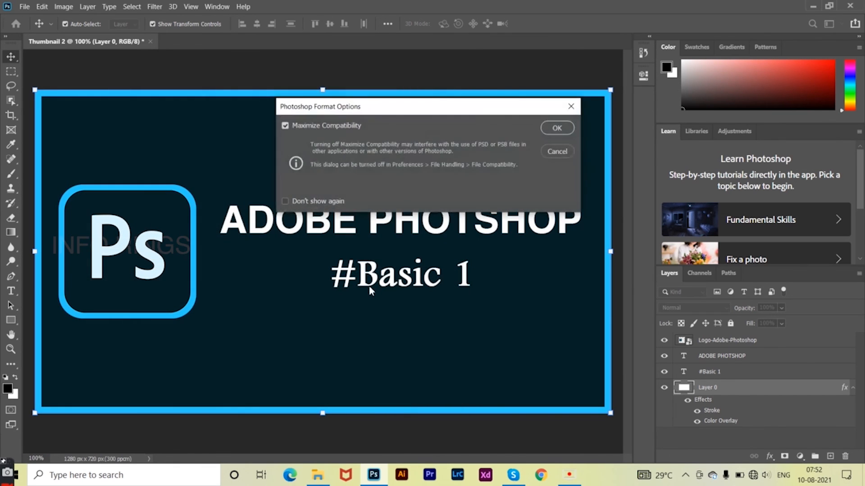
{"action": "left_click", "coordinate": [557, 128]}
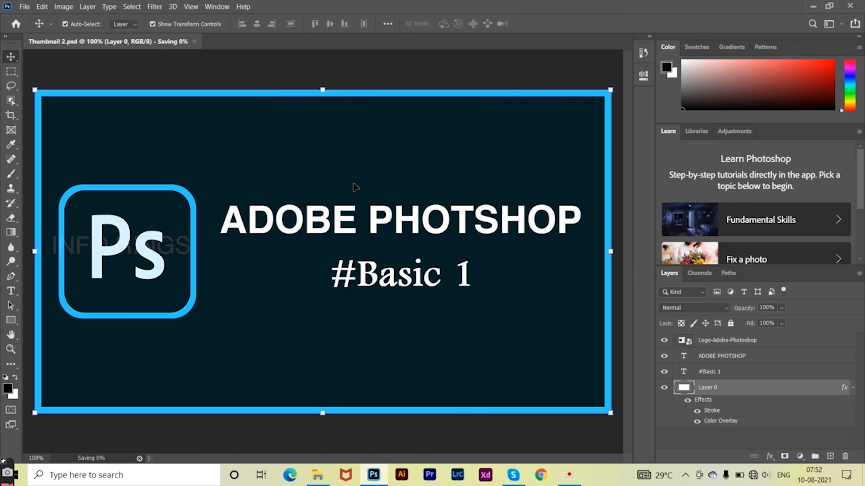